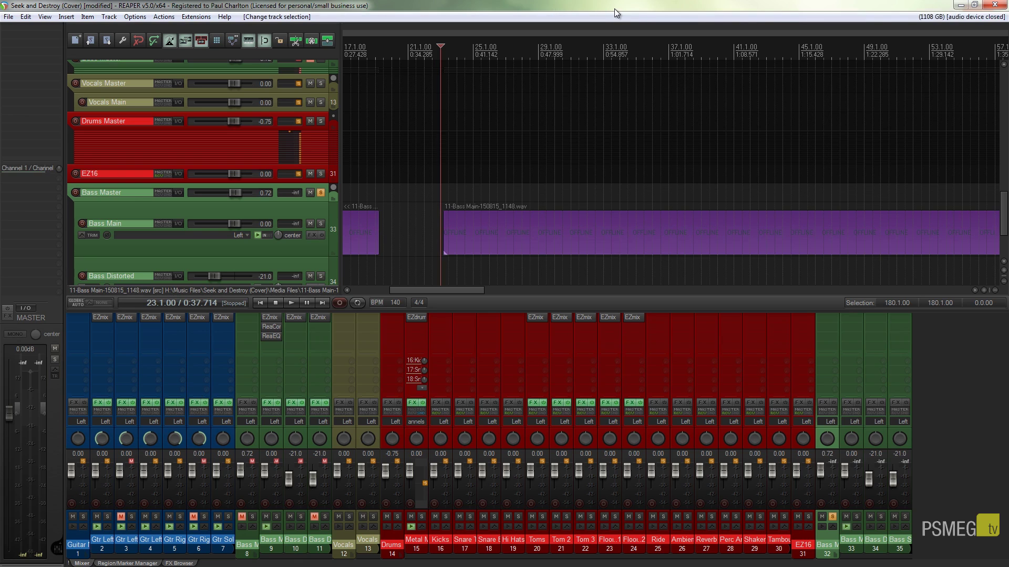
Bring the bass tracks into view and play the unprocessed Bass Main recording from bar 23.
{"action": "left_click_drag", "start_coordinate": [1004, 223], "coordinate": [1003, 238]}
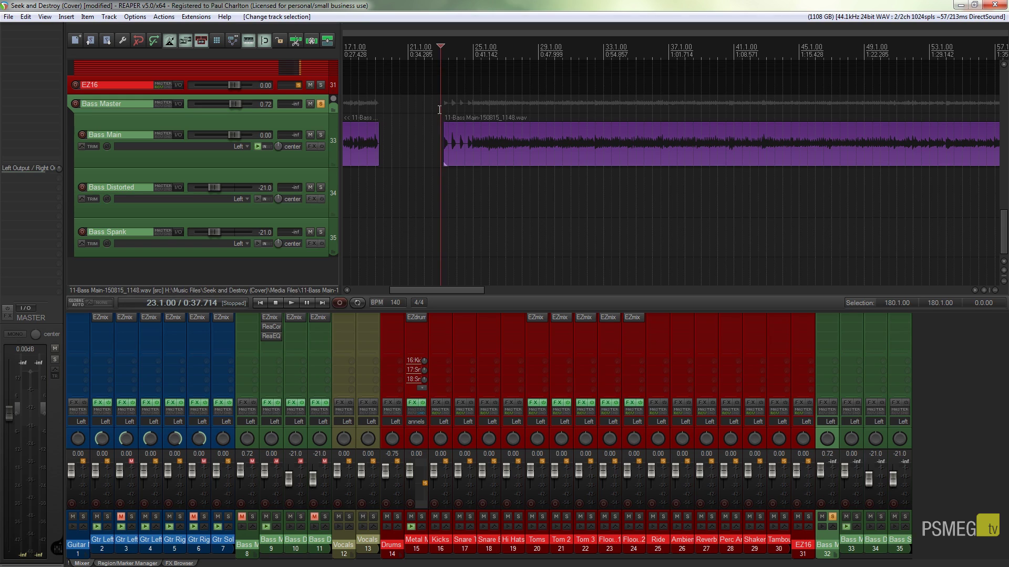
{"action": "key", "text": "space"}
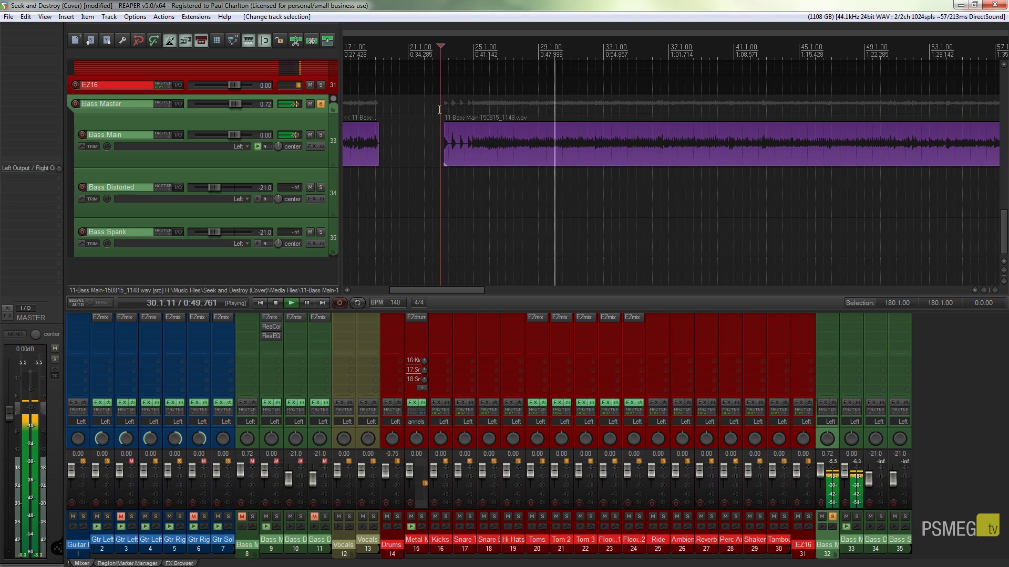
{"action": "key", "text": "space"}
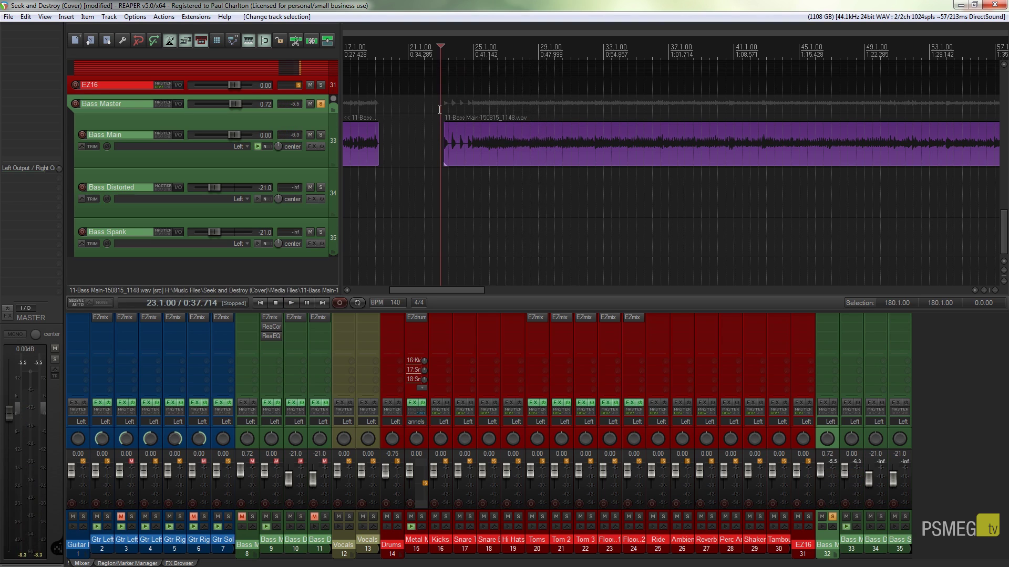
Set the edit cursor at bar 25 and copy the Bass Main items onto the Bass Distorted and Bass Spank tracks at the same time position.
{"action": "left_click", "coordinate": [474, 169]}
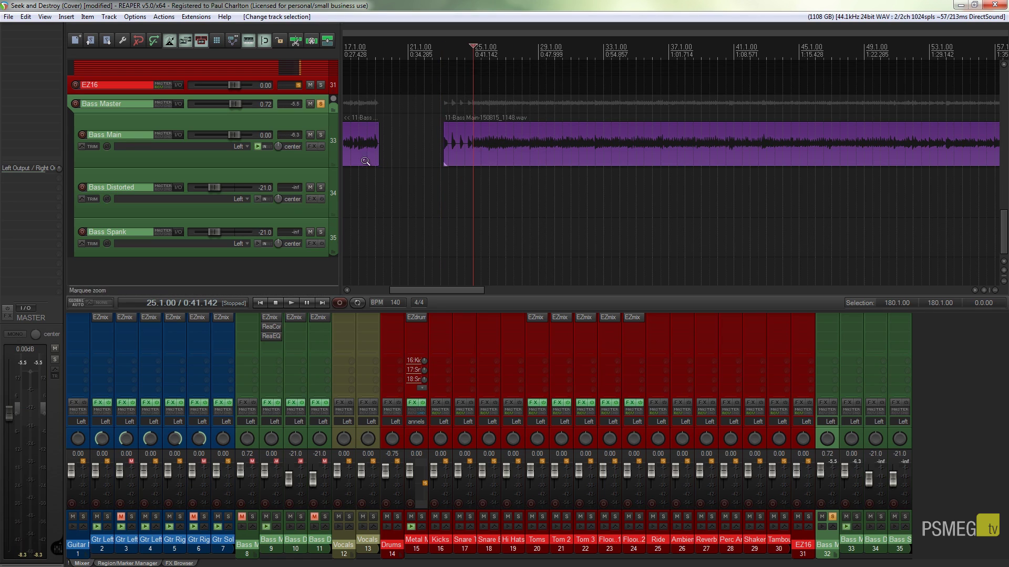
{"action": "left_click", "coordinate": [457, 152]}
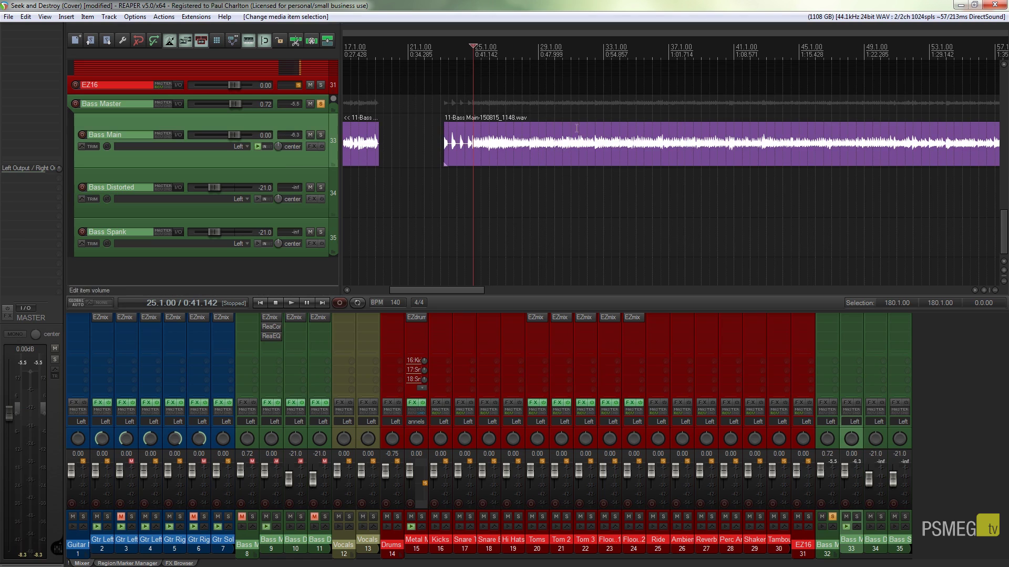
{"action": "left_click_drag", "start_coordinate": [561, 127], "coordinate": [554, 222]}
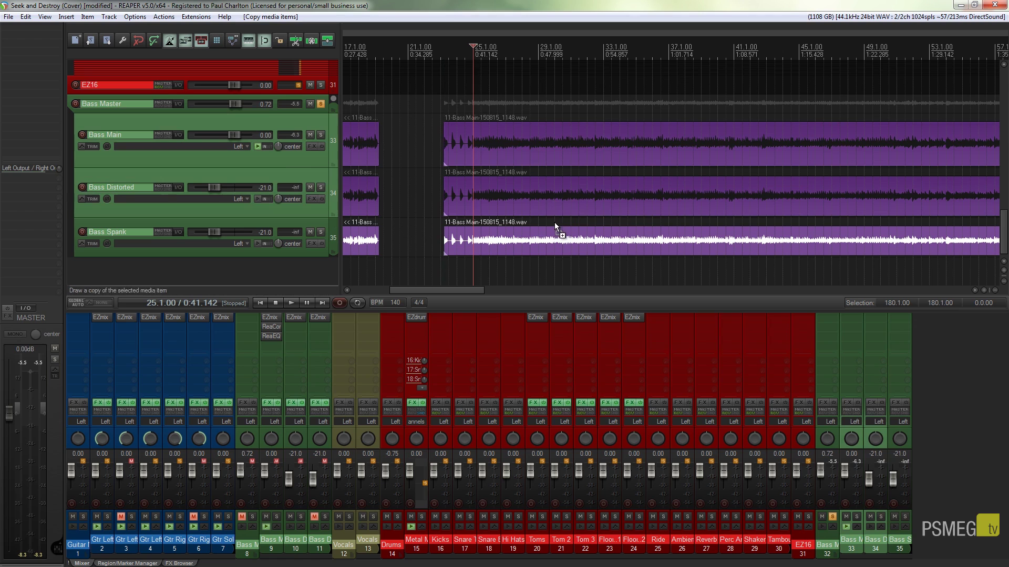
Mute the Bass Distorted and Bass Spank tracks while leaving Bass Main unmuted.
{"action": "left_click", "coordinate": [310, 231]}
{"action": "left_click", "coordinate": [309, 188]}
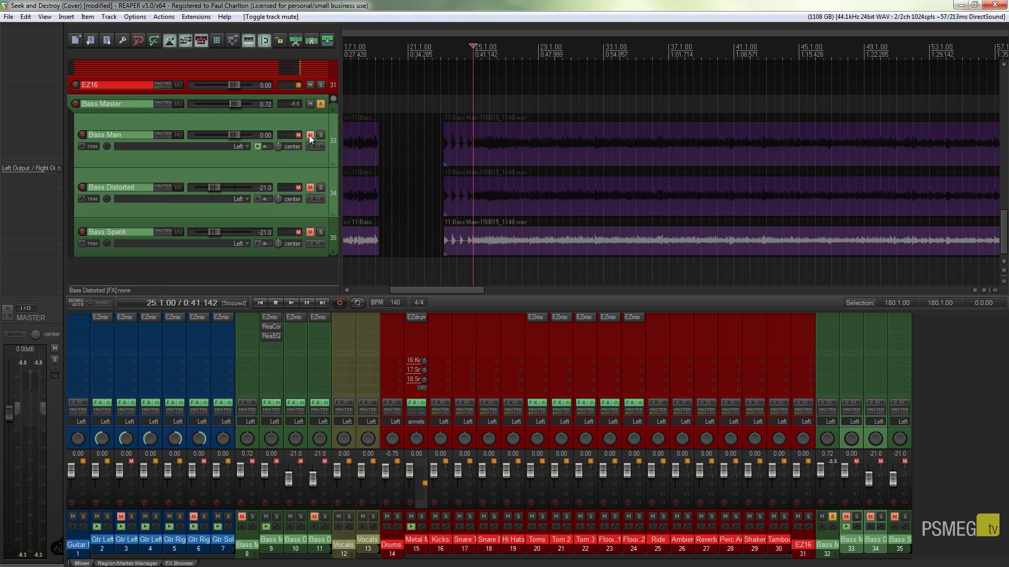
{"action": "left_click", "coordinate": [309, 135]}
{"action": "left_click", "coordinate": [293, 163]}
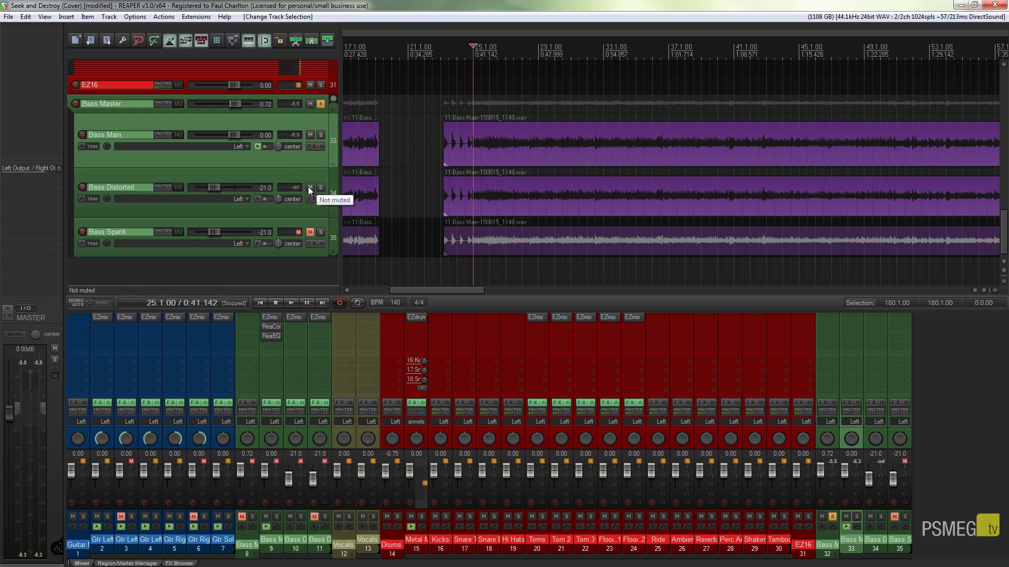
{"action": "left_click", "coordinate": [310, 187]}
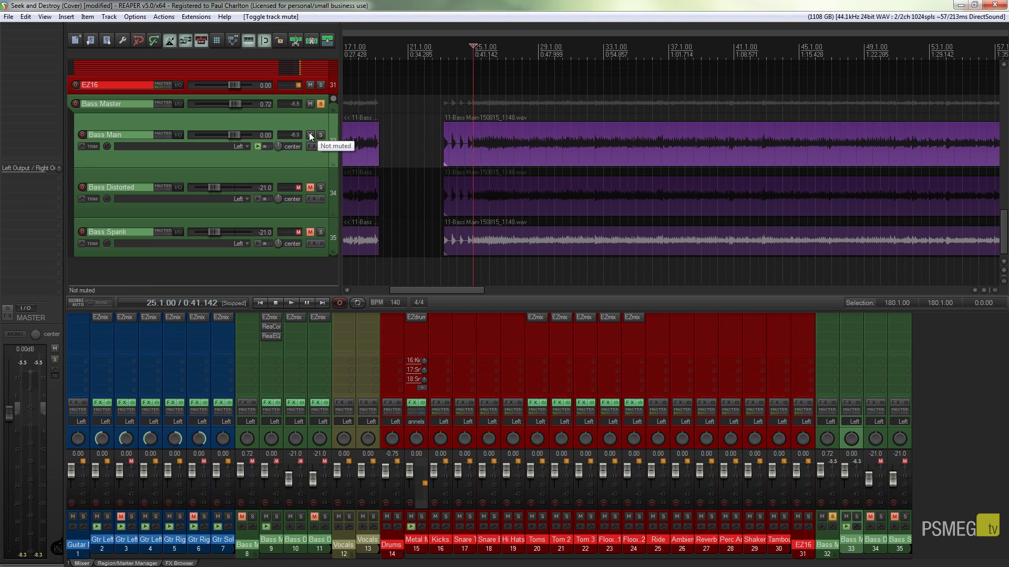
Add the Toontrack EZmix plugin to the Bass Main track with the favorite preset Fredrik - Clean Bass.
{"action": "left_click", "coordinate": [312, 149]}
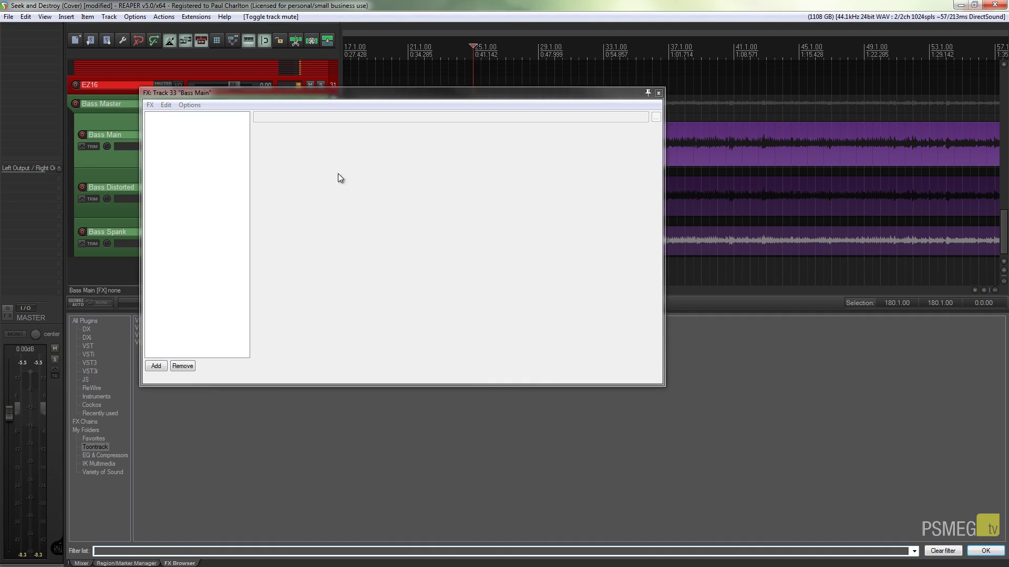
{"action": "left_click_drag", "start_coordinate": [439, 96], "coordinate": [507, 46]}
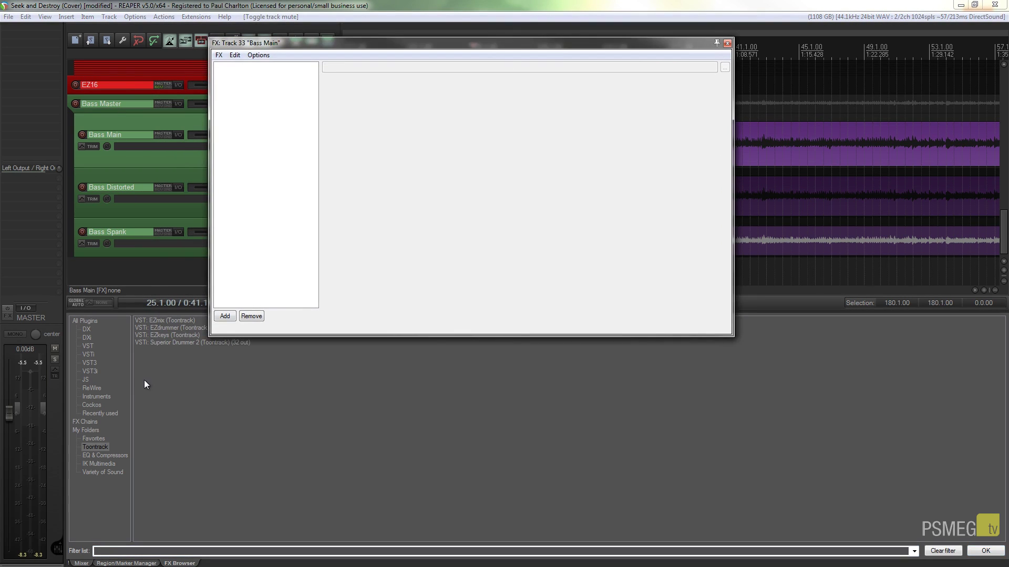
{"action": "double_click", "coordinate": [159, 321]}
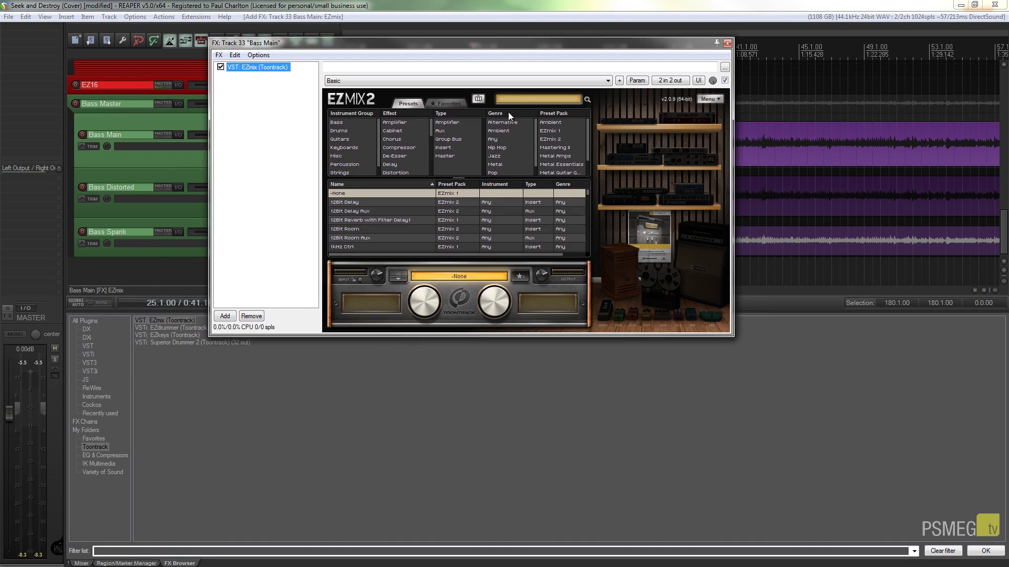
{"action": "left_click", "coordinate": [439, 103]}
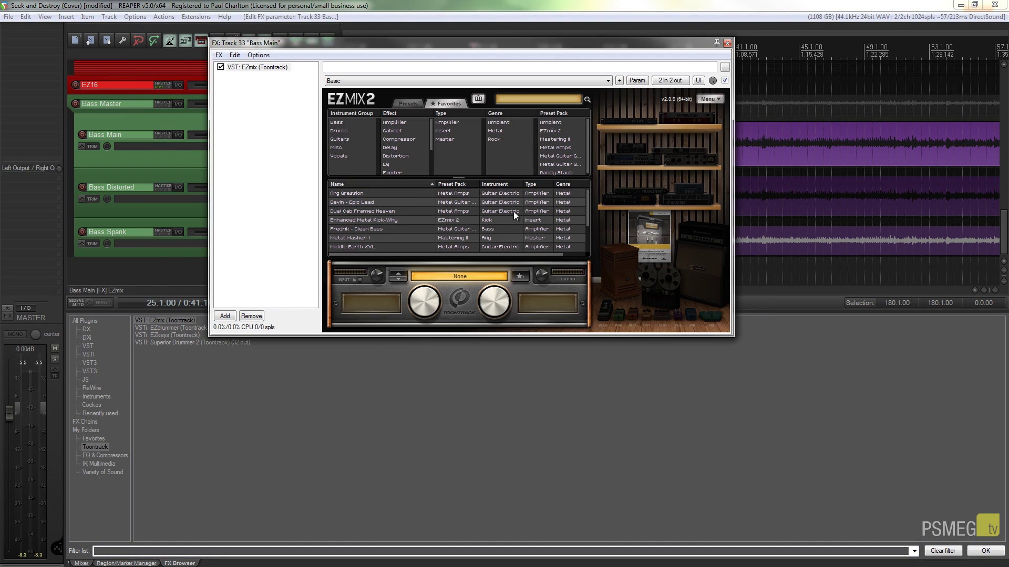
{"action": "left_click", "coordinate": [387, 228]}
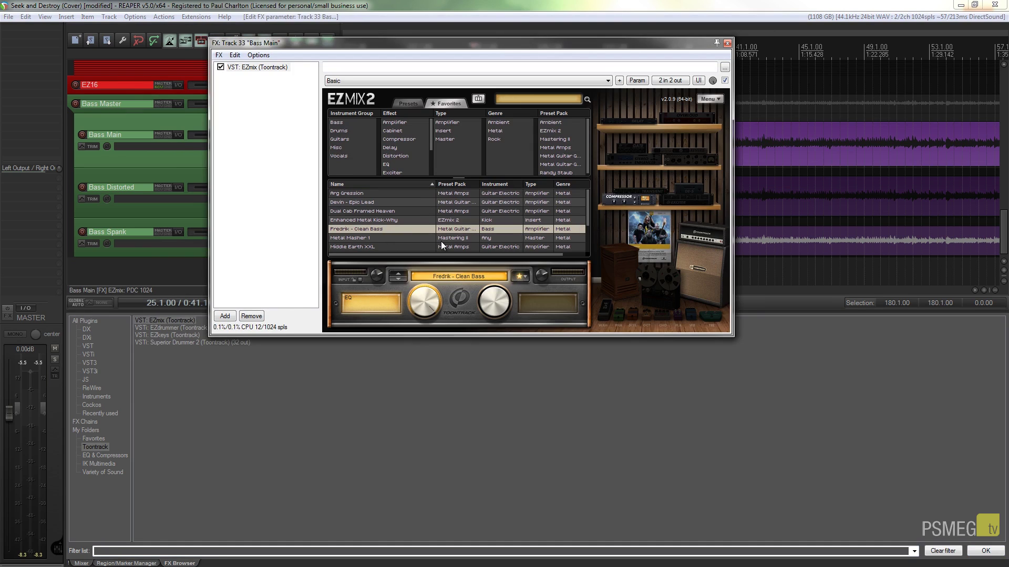
{"action": "left_click", "coordinate": [727, 43]}
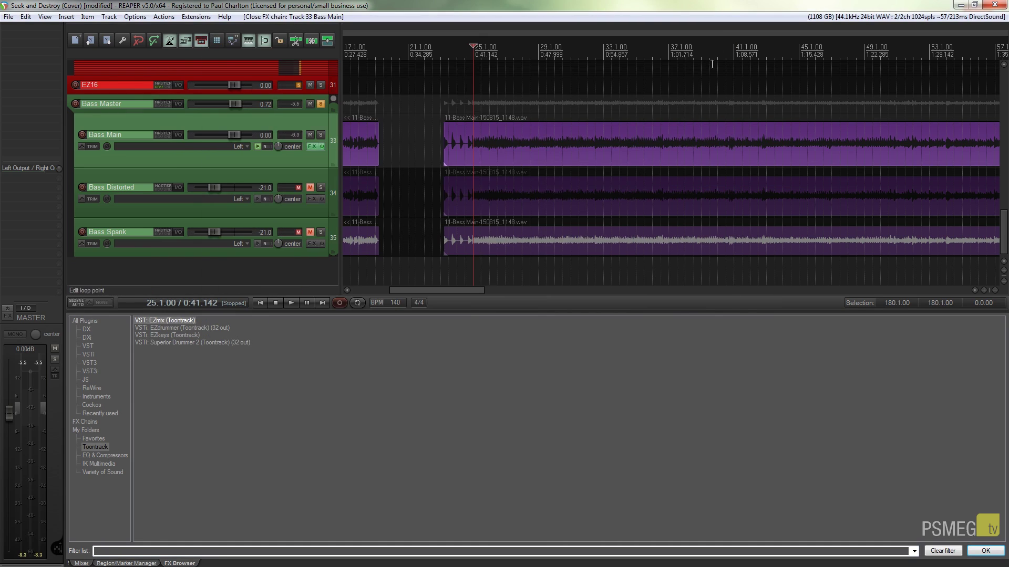
Play the processed Bass Main track from bar 25 and check its level in the mixer.
{"action": "left_click", "coordinate": [474, 114]}
{"action": "key", "text": "space"}
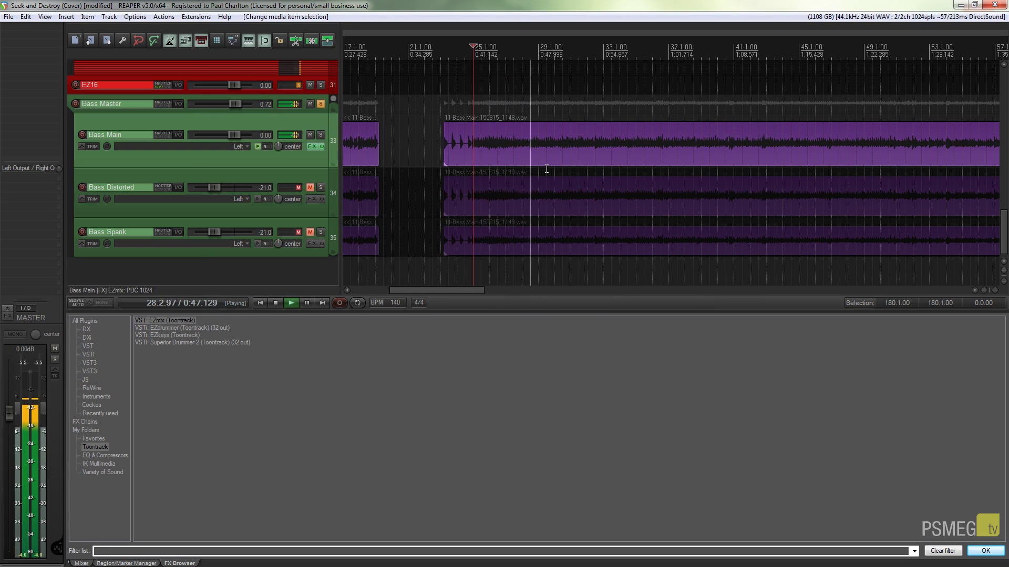
{"action": "key", "text": "space"}
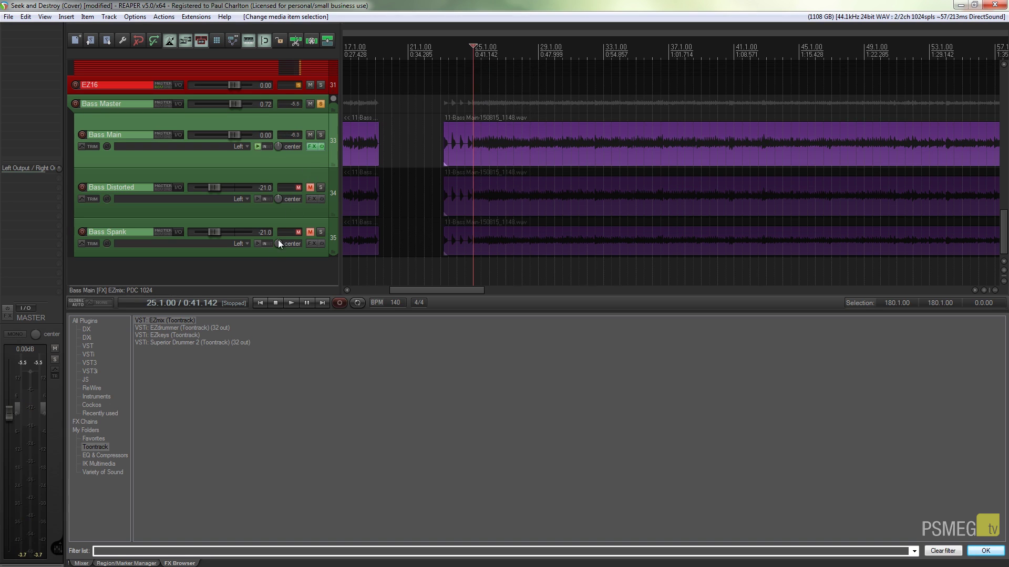
{"action": "left_click", "coordinate": [82, 563]}
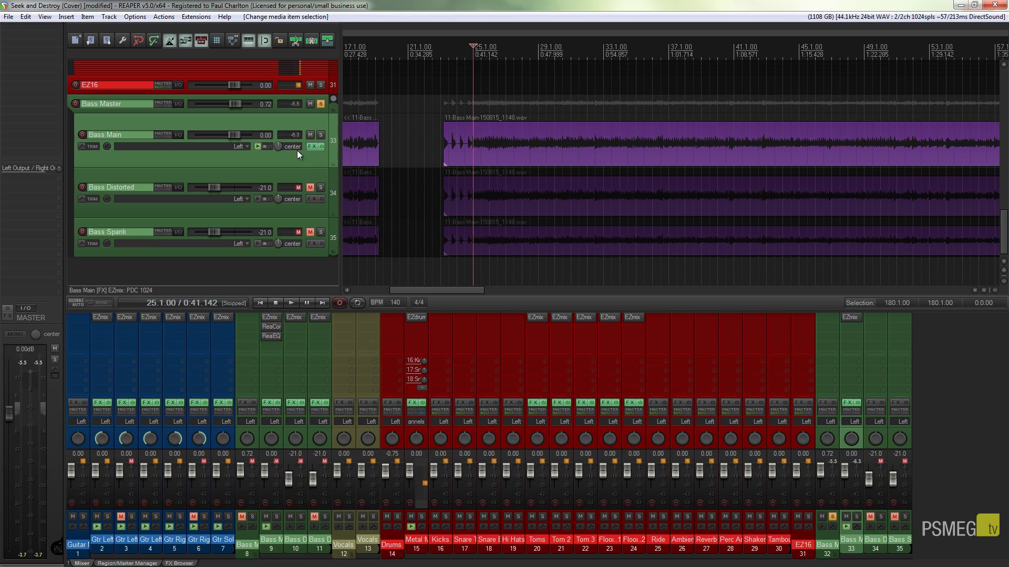
{"action": "key", "text": "space"}
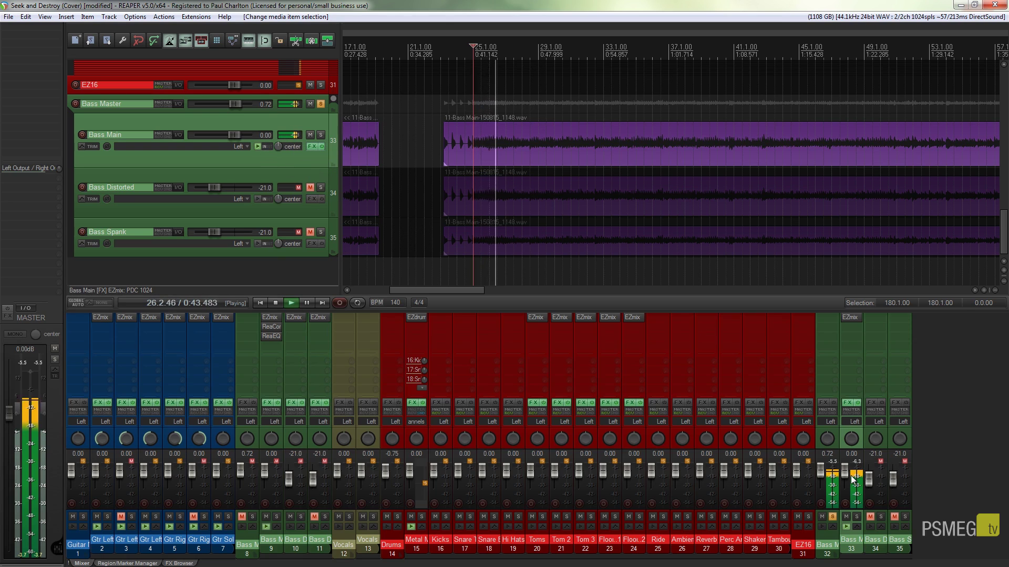
{"action": "key", "text": "space"}
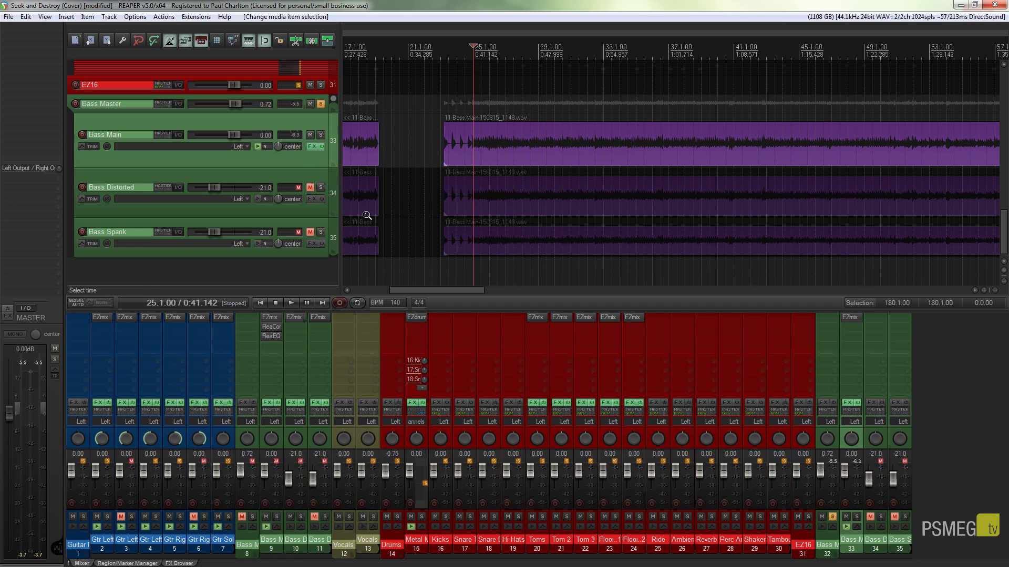
Lower the EZmix output level on the Bass Main track during playback and close its effects window.
{"action": "left_click", "coordinate": [312, 147]}
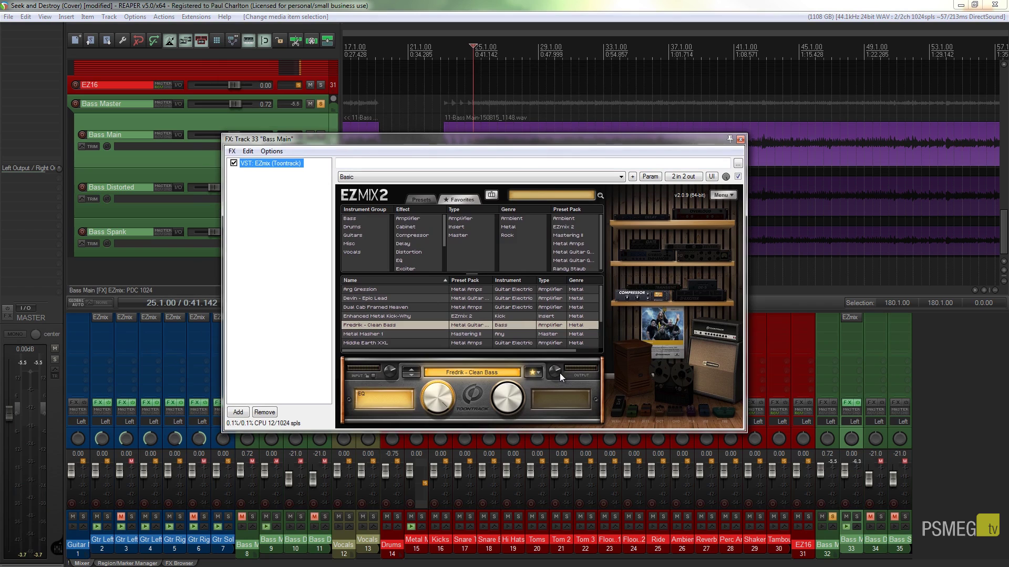
{"action": "key", "text": "space"}
{"action": "left_click", "coordinate": [554, 371]}
{"action": "scroll", "coordinate": [555, 371], "scroll_direction": "down", "scroll_amount": 6}
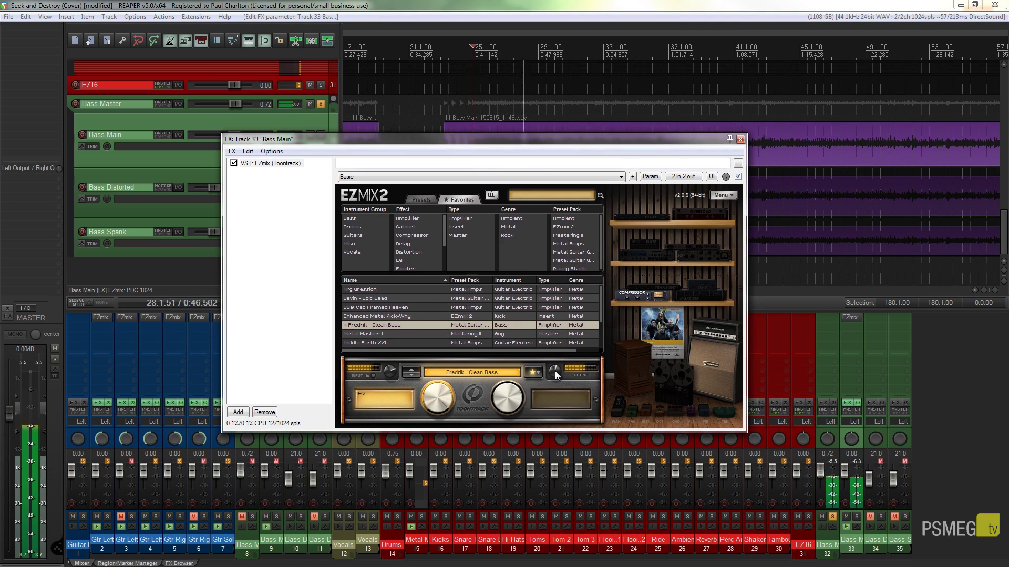
{"action": "key", "text": "space"}
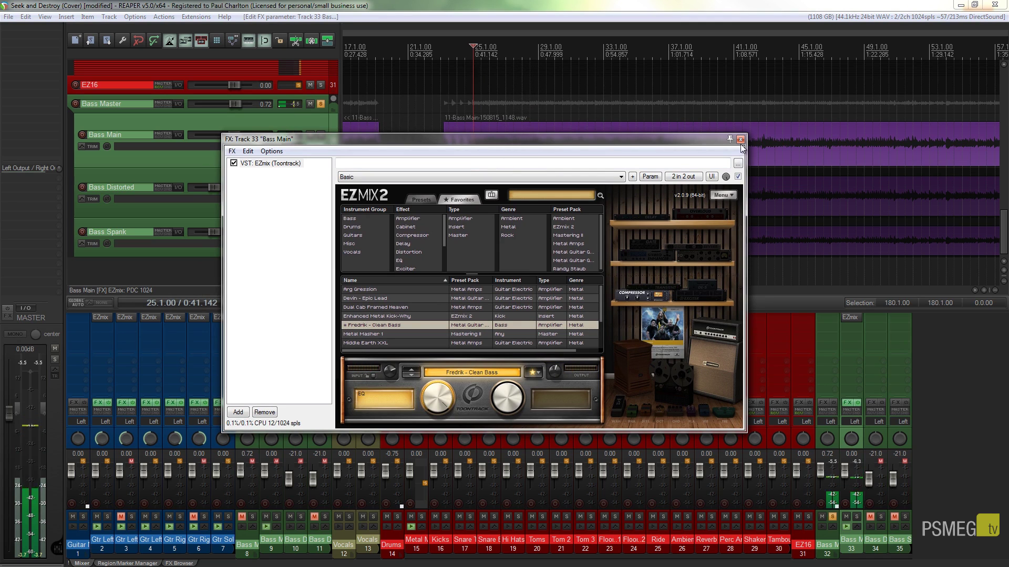
{"action": "left_click", "coordinate": [740, 139]}
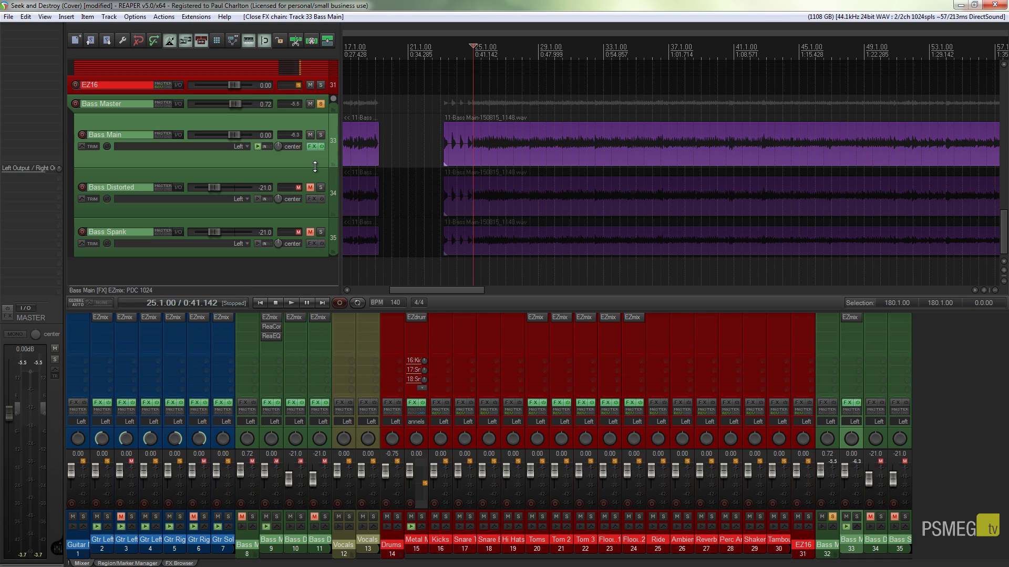
Unmute the Bass Distorted track and add EZmix to it with the favorite preset Ryan - Big Nasty Bass.
{"action": "left_click", "coordinate": [310, 188]}
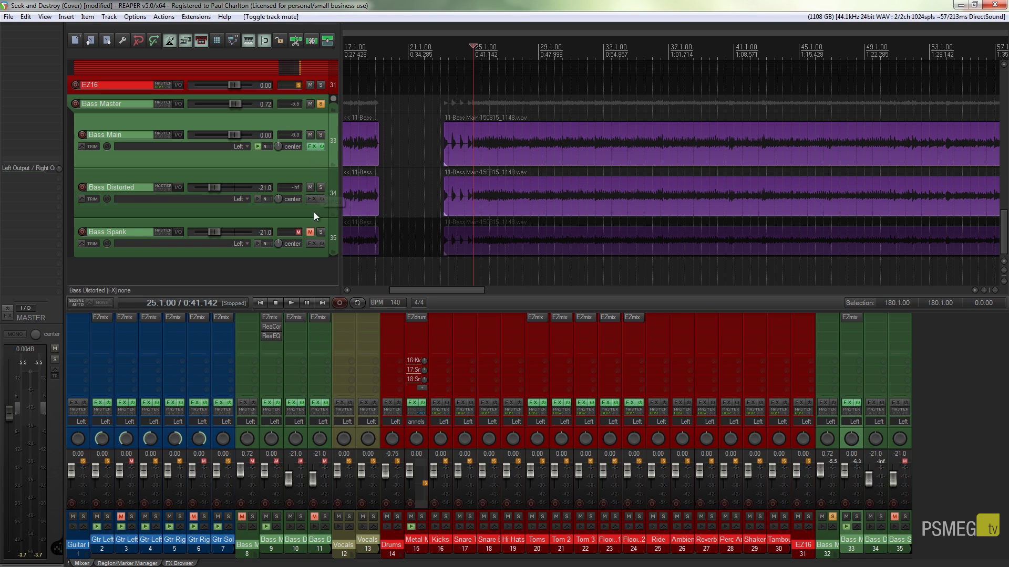
{"action": "left_click", "coordinate": [312, 198]}
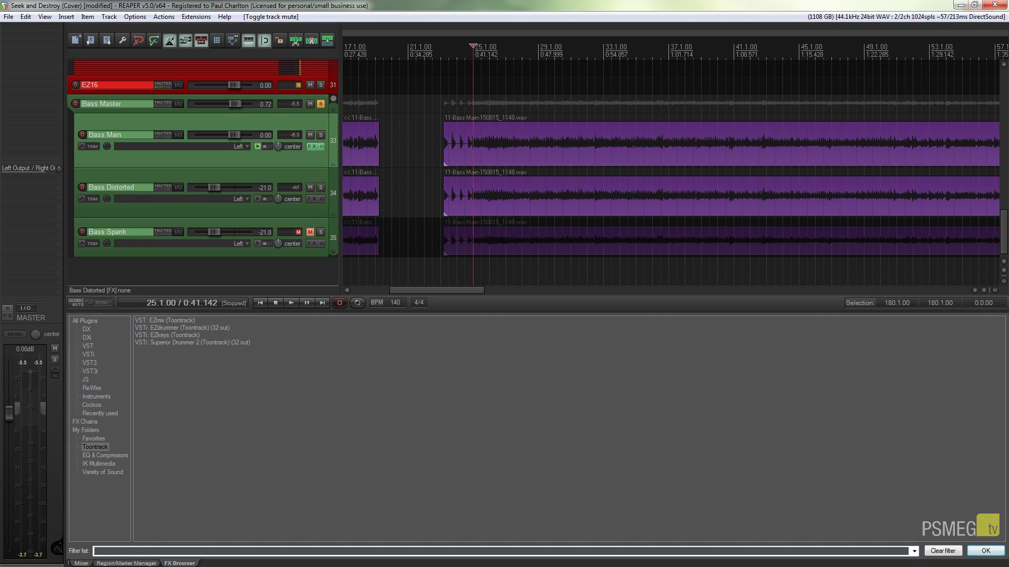
{"action": "left_click_drag", "start_coordinate": [487, 85], "coordinate": [717, 25]}
{"action": "double_click", "coordinate": [168, 320]}
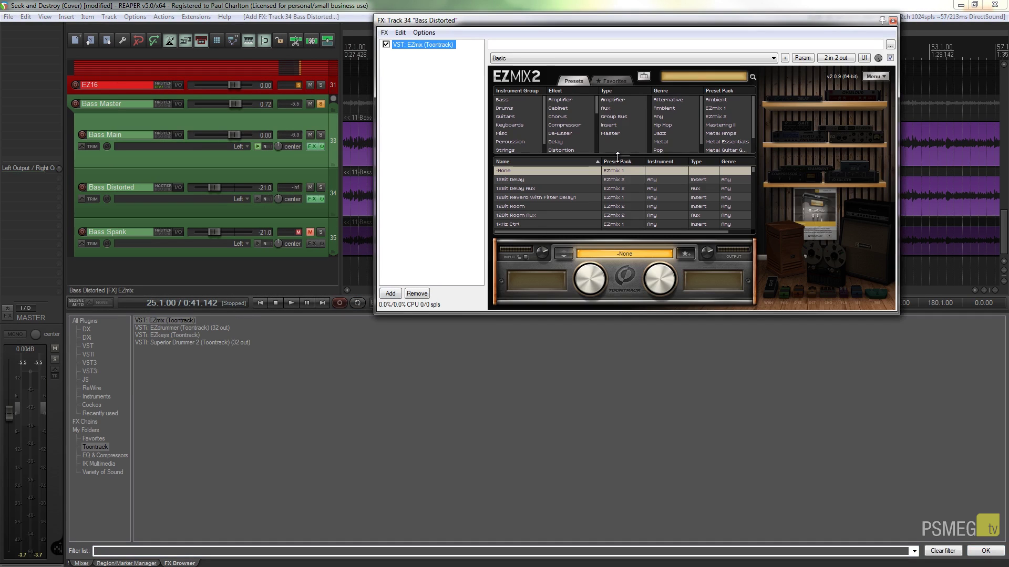
{"action": "left_click", "coordinate": [606, 83]}
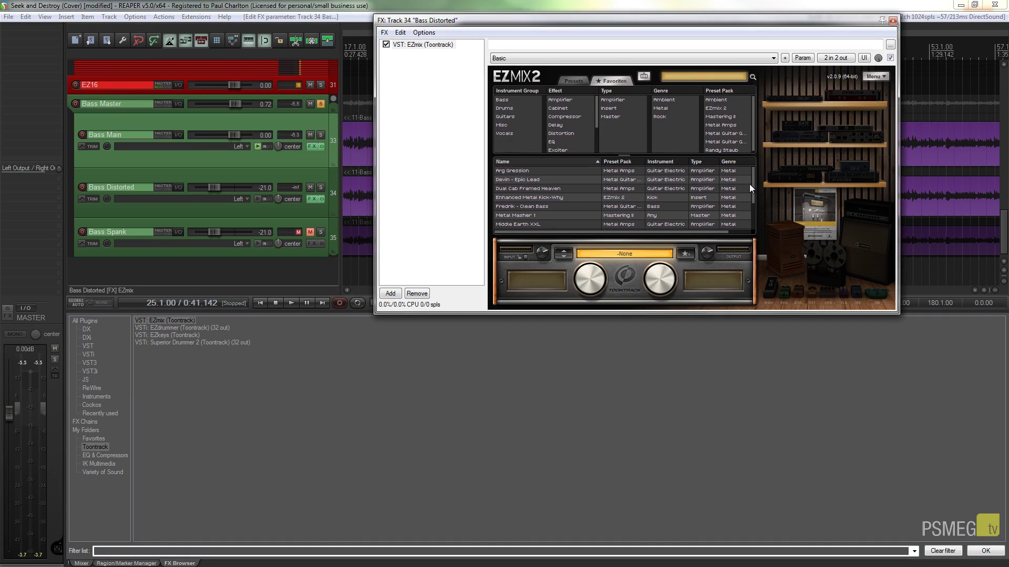
{"action": "left_click_drag", "start_coordinate": [754, 187], "coordinate": [755, 214]}
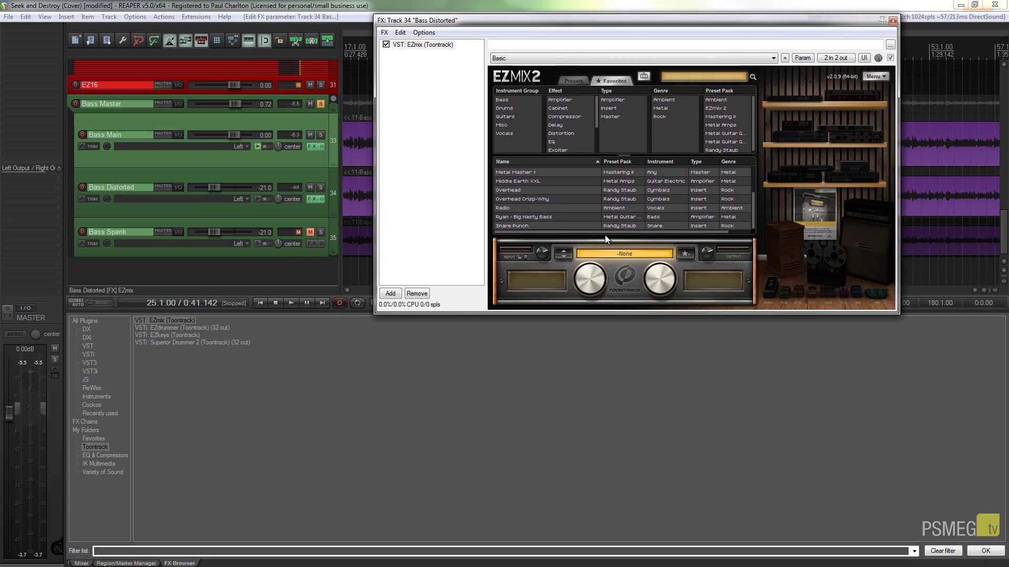
{"action": "left_click", "coordinate": [582, 217]}
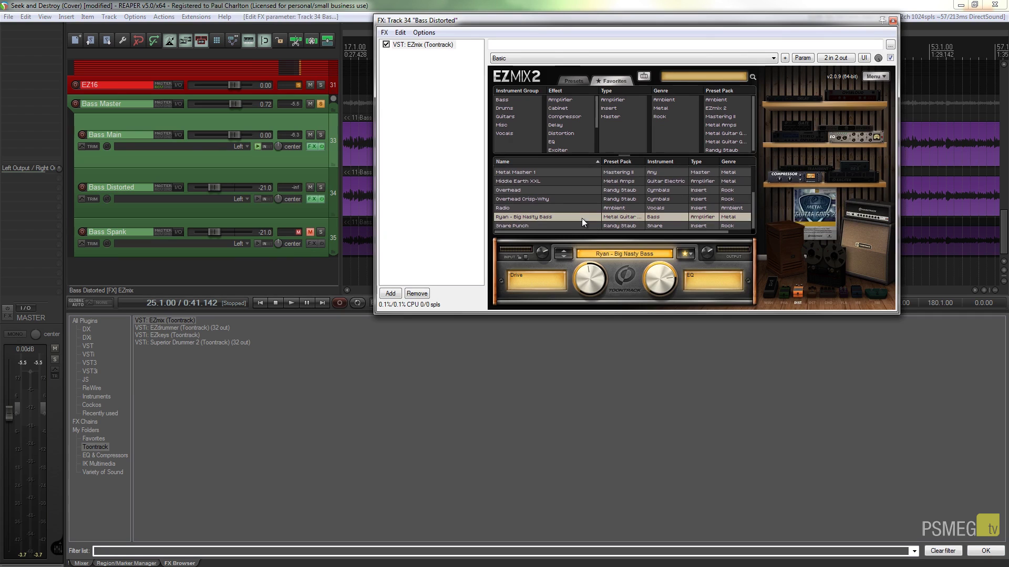
Move the effects window clear of the tracks, solo Bass Distorted without Bass Main, and play it from bar 25.
{"action": "left_click_drag", "start_coordinate": [853, 25], "coordinate": [892, 63]}
{"action": "left_click", "coordinate": [320, 135]}
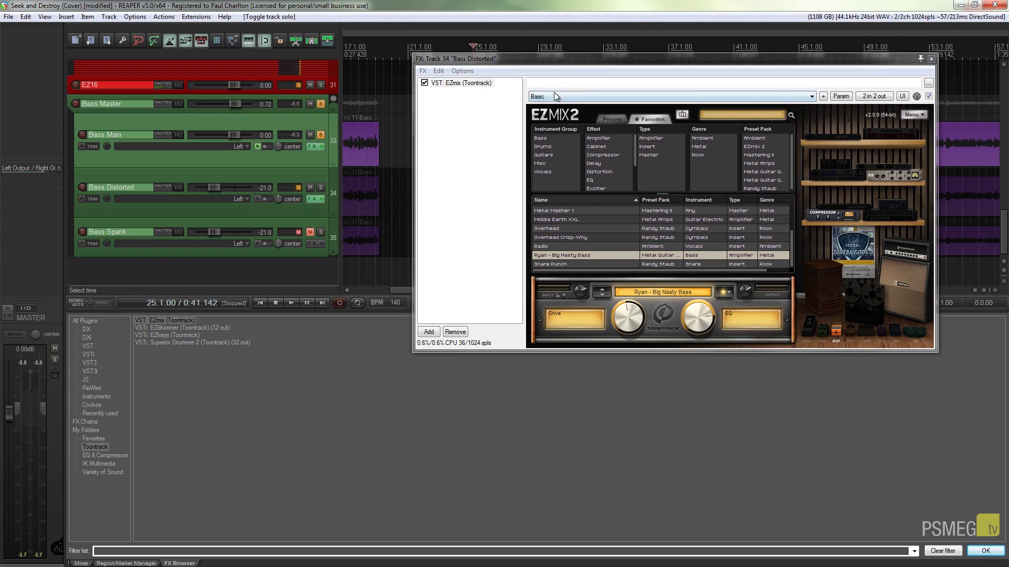
{"action": "left_click_drag", "start_coordinate": [581, 62], "coordinate": [464, 276]}
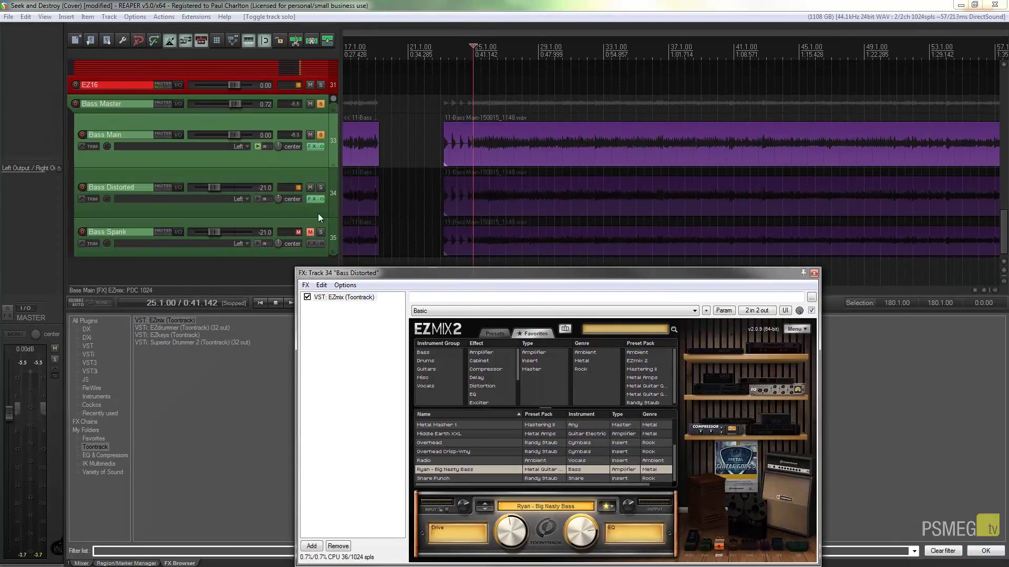
{"action": "left_click", "coordinate": [304, 206]}
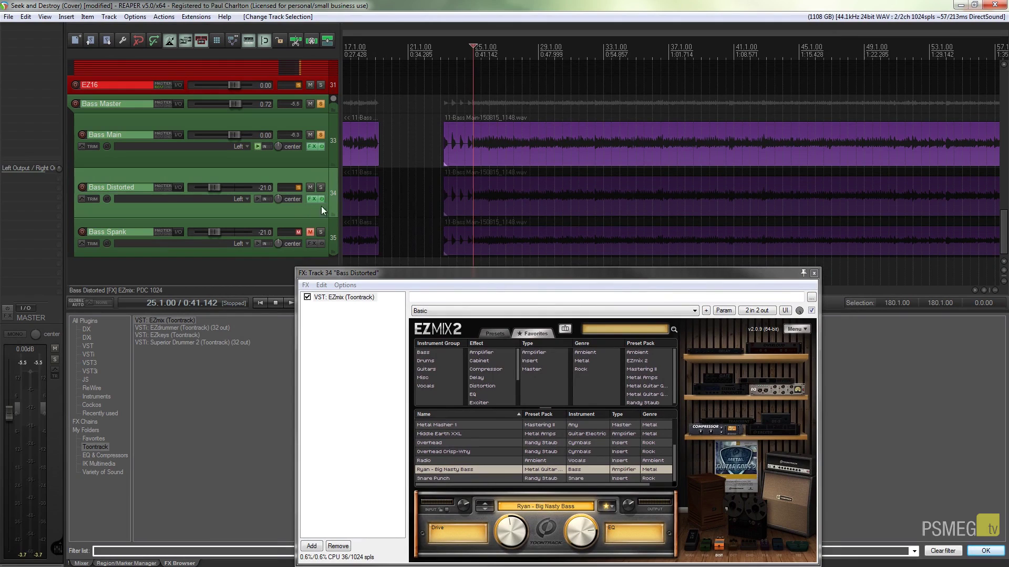
{"action": "left_click", "coordinate": [321, 188]}
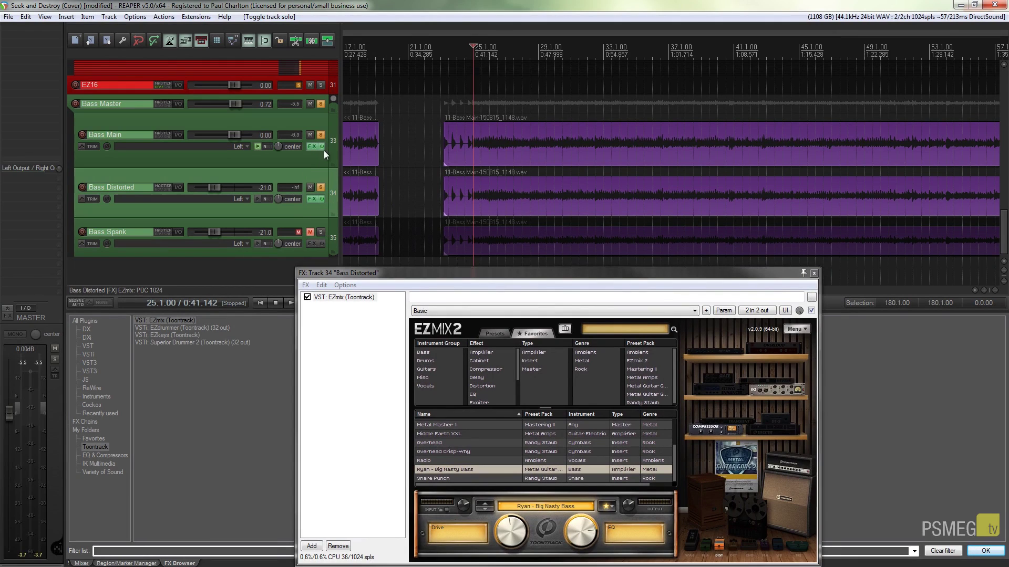
{"action": "left_click", "coordinate": [321, 135]}
{"action": "key", "text": "space"}
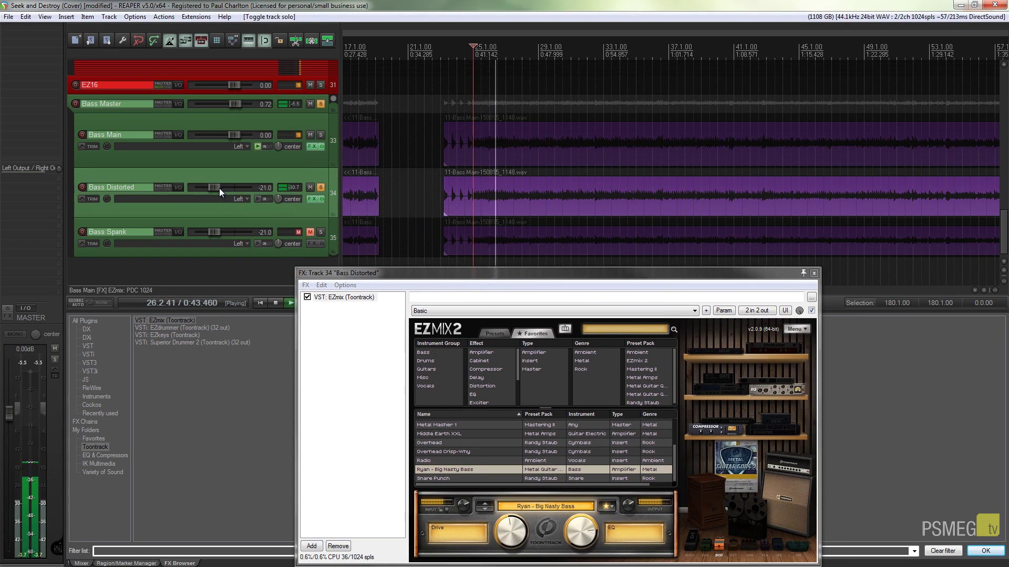
Try the Bass Distorted track's volume at about -1.70 dB during playback, stop, and return the volume to -21.0 dB.
{"action": "left_click_drag", "start_coordinate": [215, 187], "coordinate": [236, 190]}
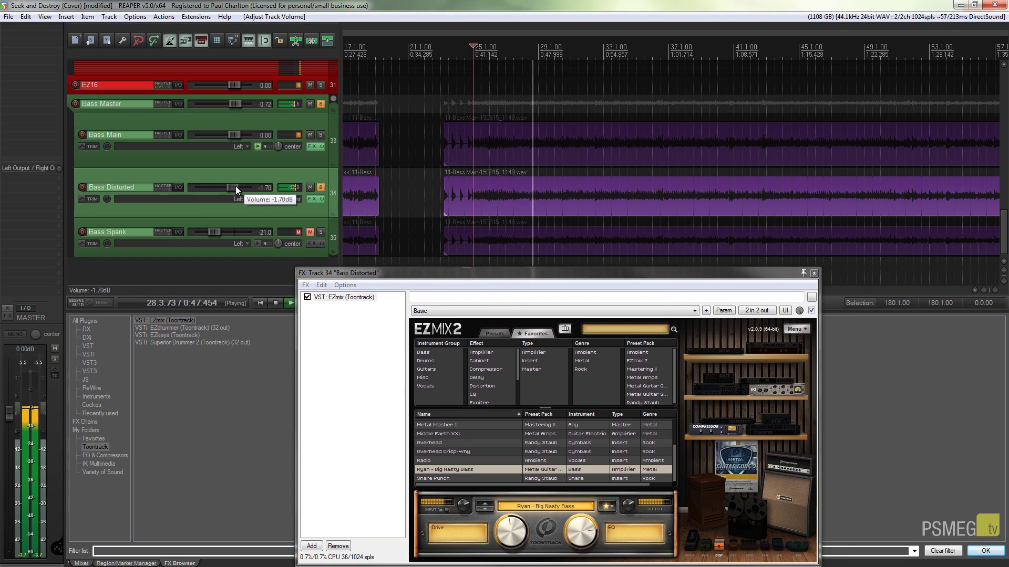
{"action": "key", "text": "space"}
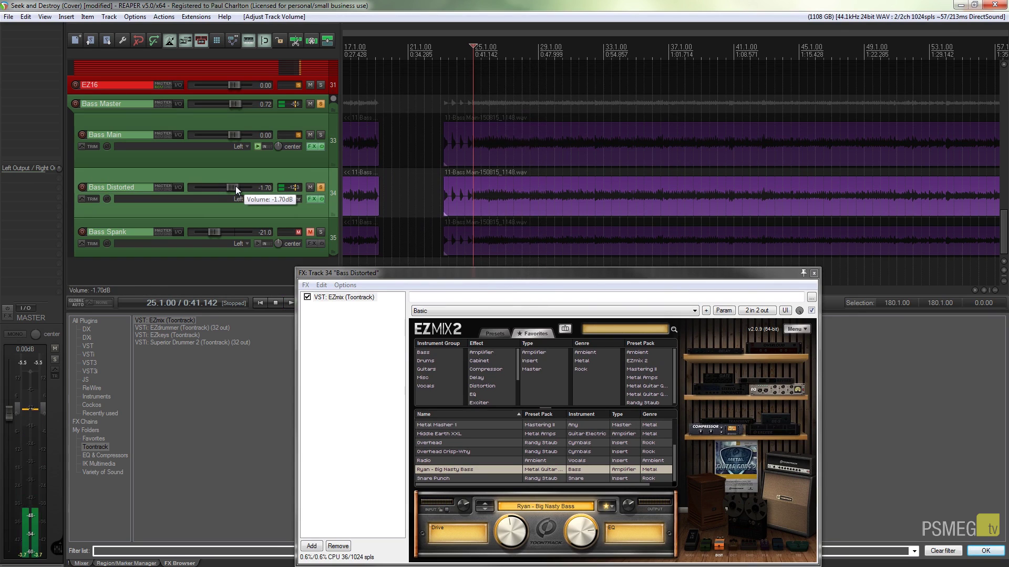
{"action": "left_click_drag", "start_coordinate": [233, 188], "coordinate": [214, 190]}
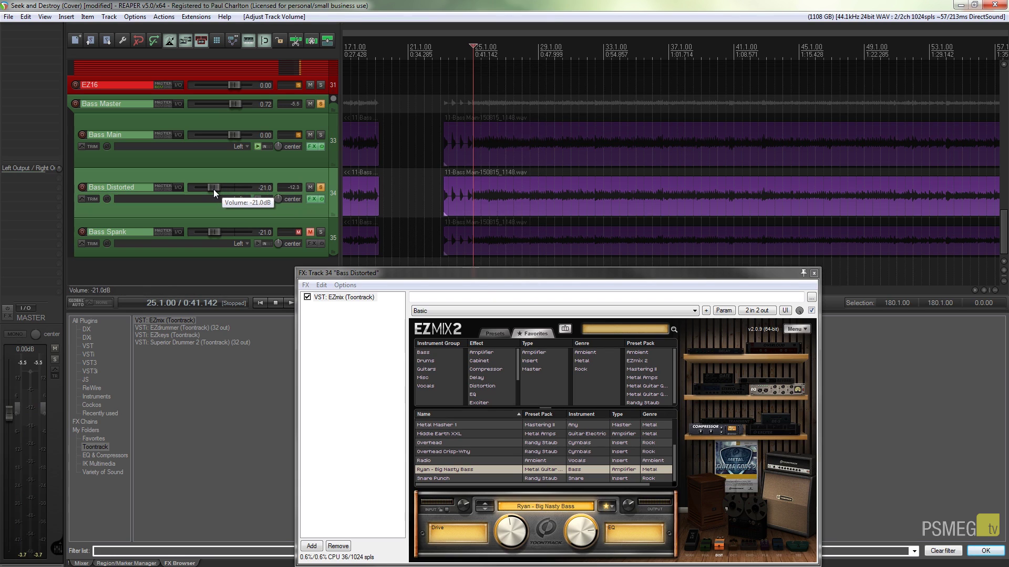
Solo Bass Main alongside Bass Distorted, compare playback with and without the distorted layer soloed, stop, and close the effects window.
{"action": "left_click", "coordinate": [320, 136]}
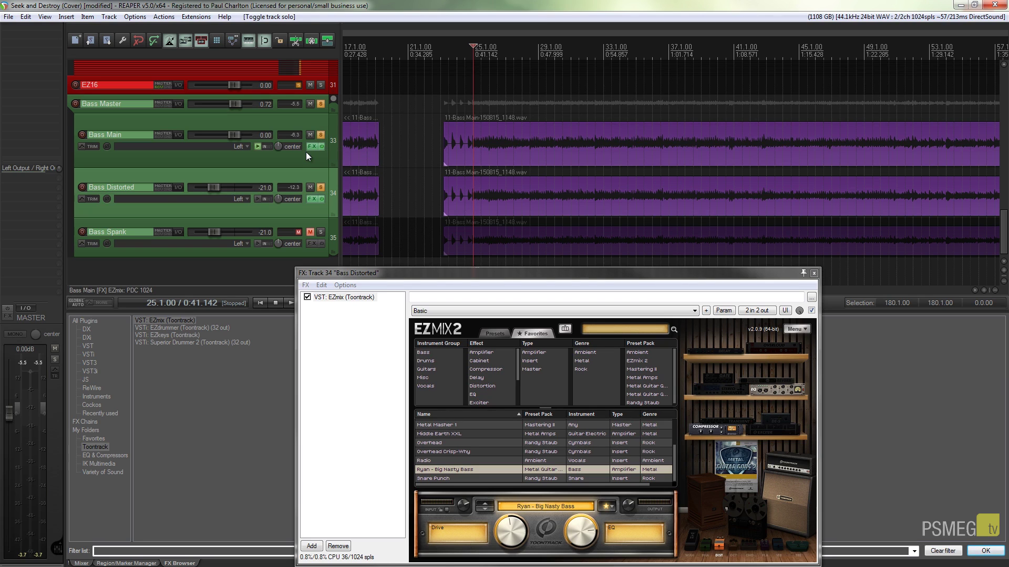
{"action": "key", "text": "space"}
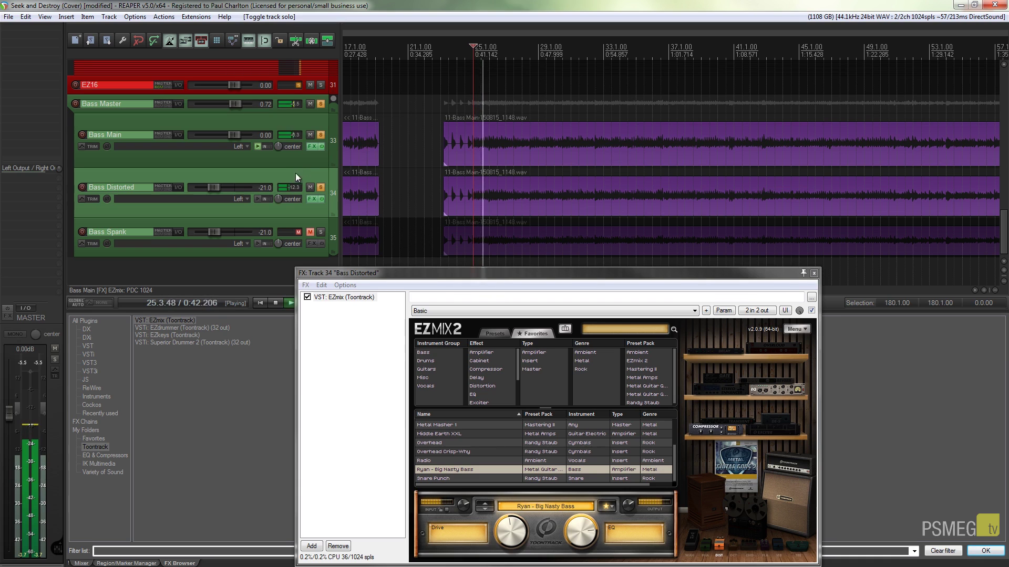
{"action": "left_click", "coordinate": [322, 188]}
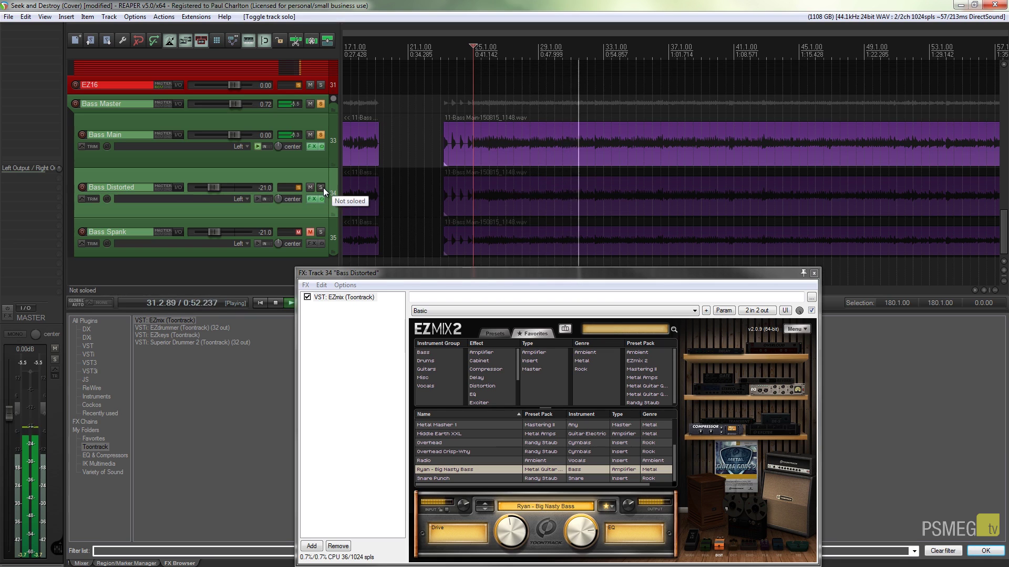
{"action": "left_click", "coordinate": [323, 188]}
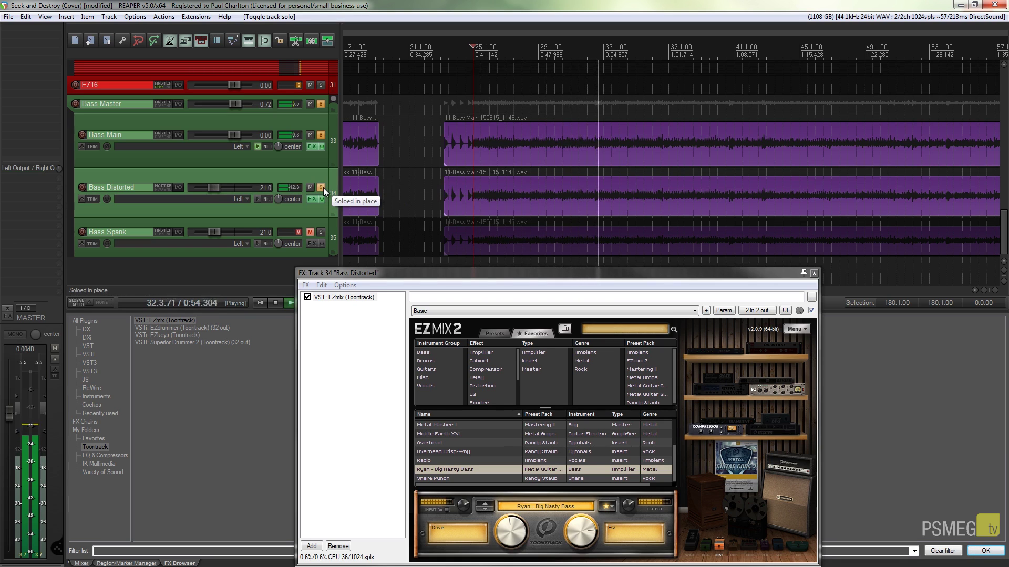
{"action": "key", "text": "space"}
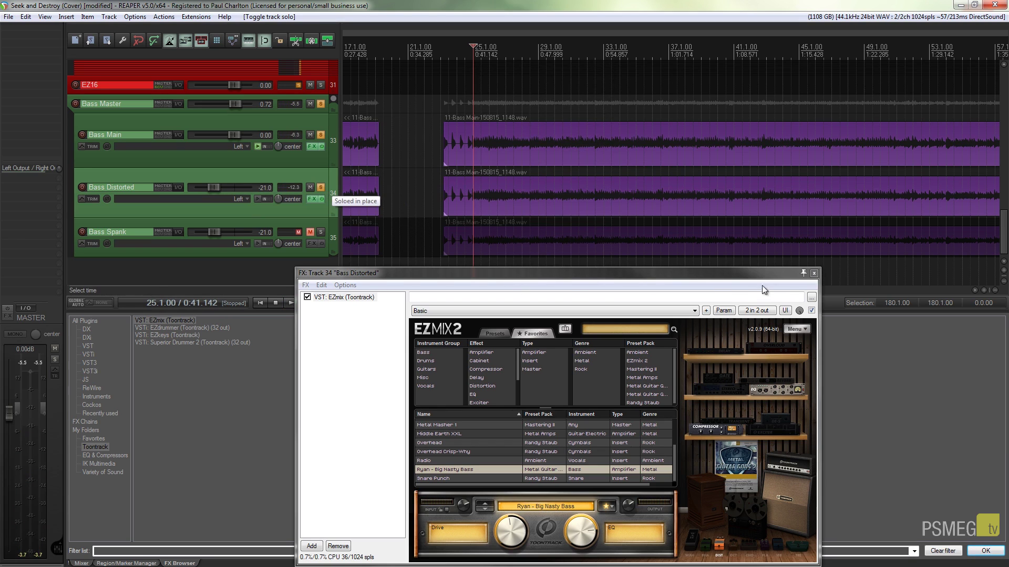
{"action": "left_click", "coordinate": [813, 273]}
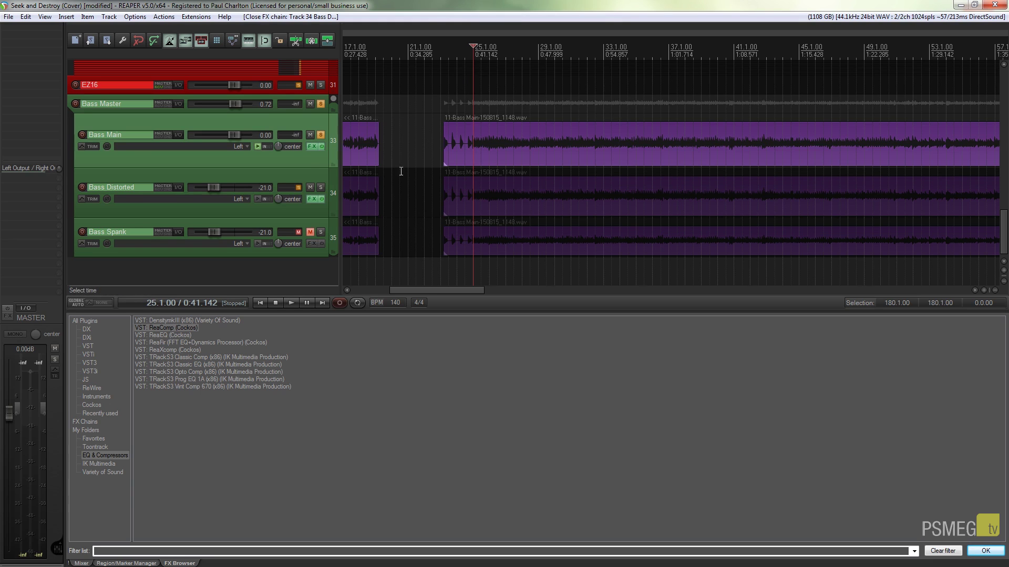
Open the Bass Main track's effects chain and position its window beside the track controls.
{"action": "left_click", "coordinate": [309, 147]}
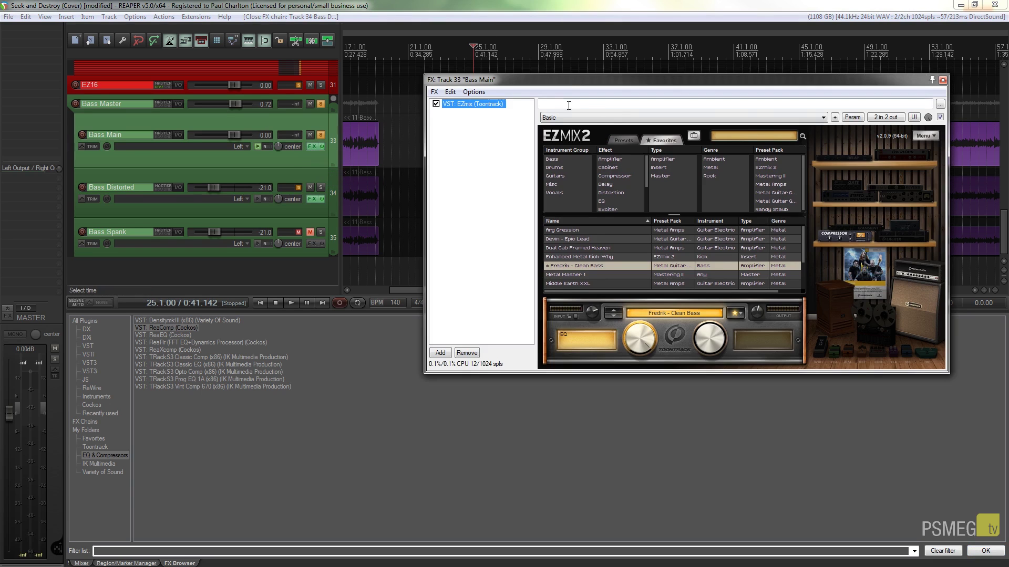
{"action": "left_click_drag", "start_coordinate": [569, 83], "coordinate": [579, 70]}
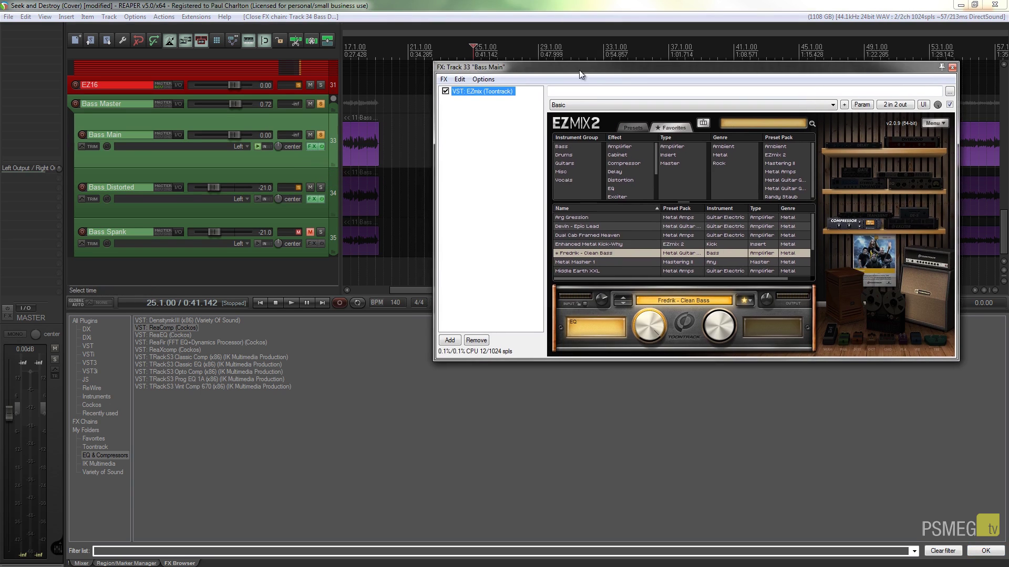
{"action": "double_click", "coordinate": [155, 330]}
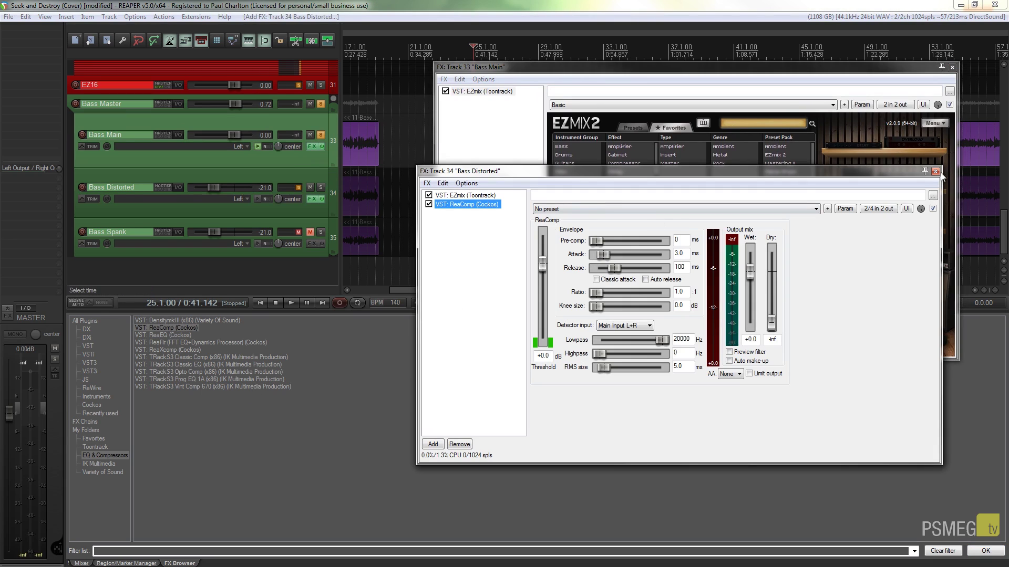
{"action": "left_click", "coordinate": [459, 445]}
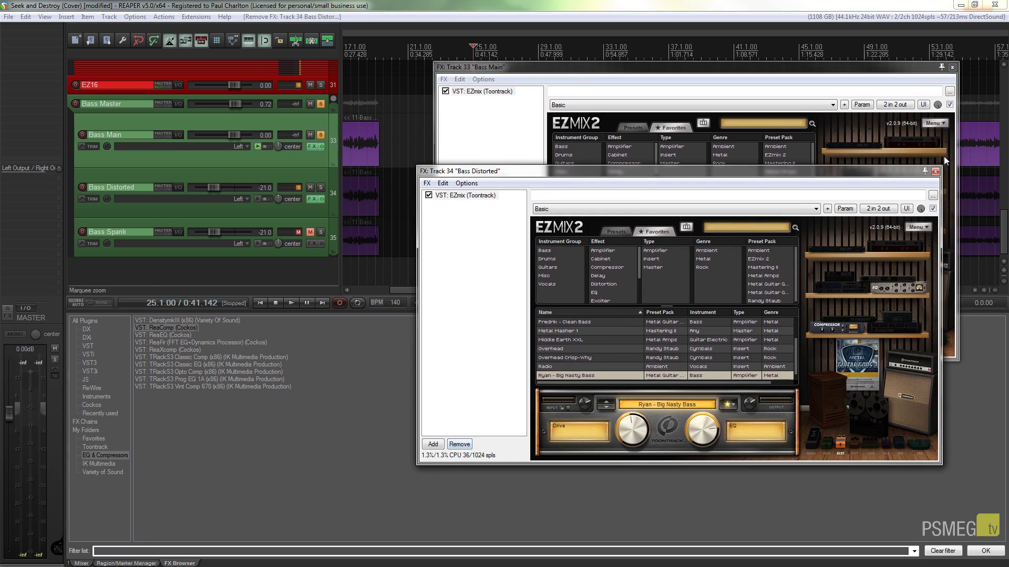
{"action": "left_click", "coordinate": [935, 172]}
Add ReaComp after EZmix on the Bass Main track with the preset stock - Driving Rock Bass, keeping its solo controls uncovered.
{"action": "left_click", "coordinate": [450, 341]}
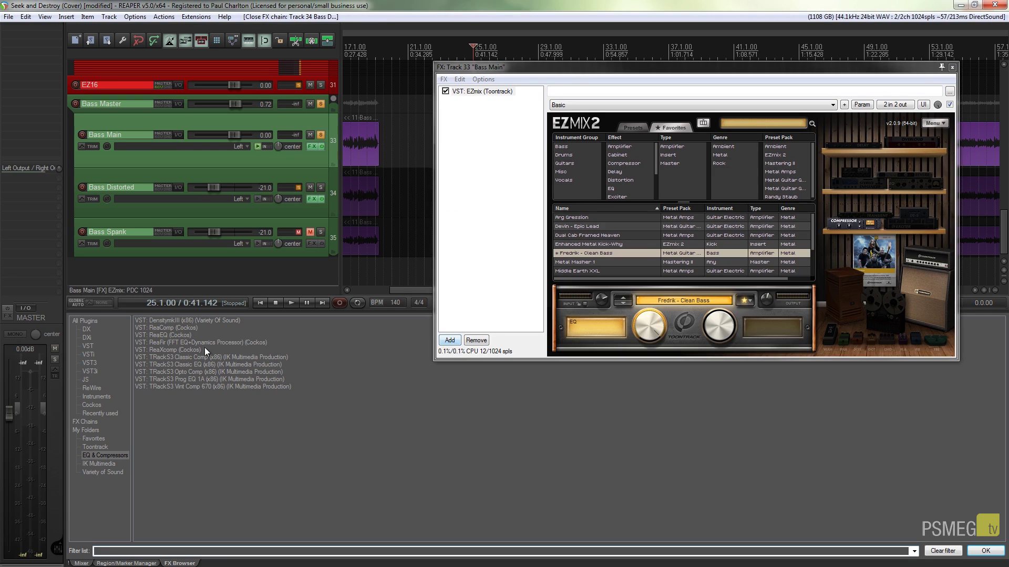
{"action": "double_click", "coordinate": [158, 329]}
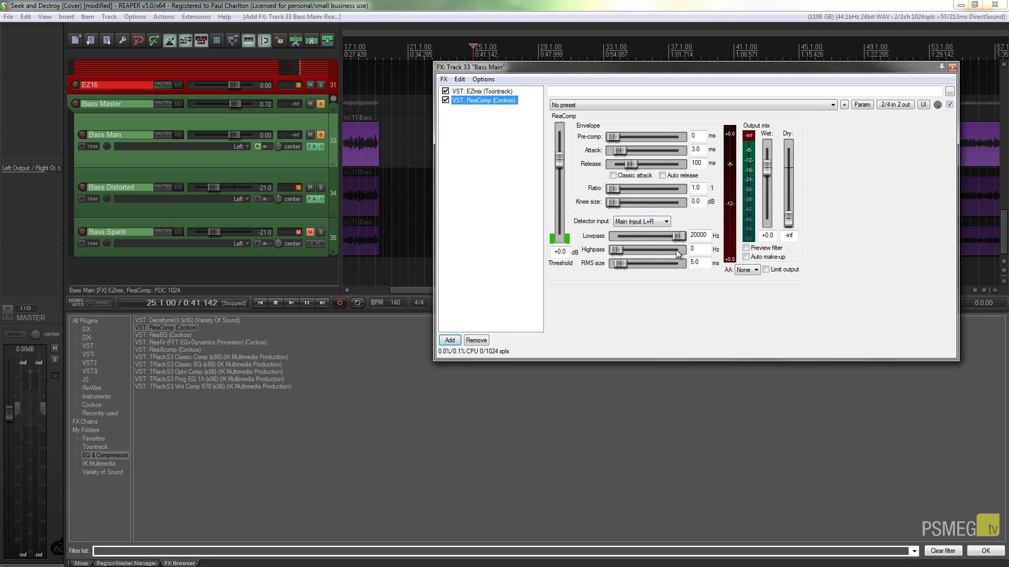
{"action": "left_click_drag", "start_coordinate": [713, 71], "coordinate": [690, 172]}
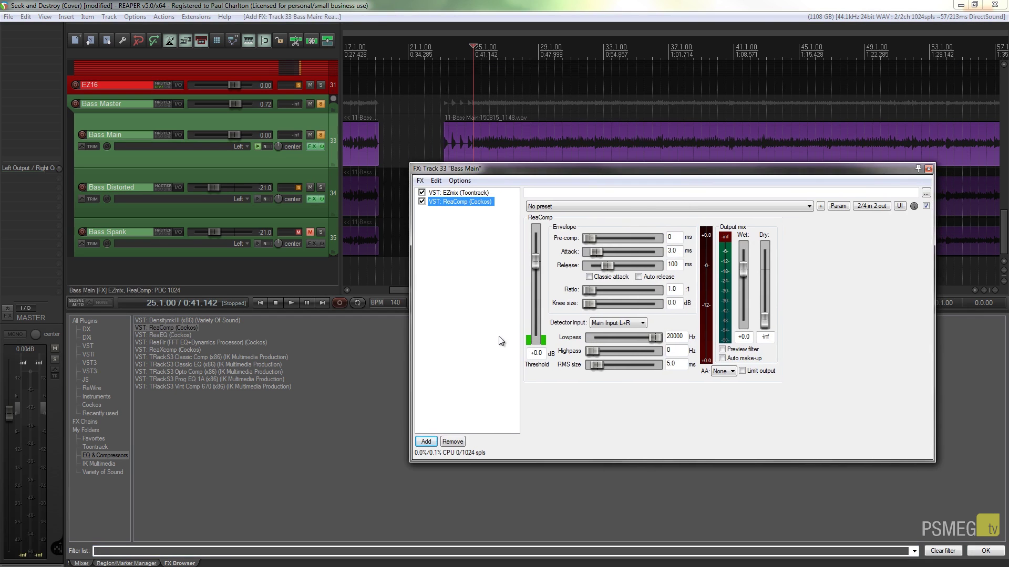
{"action": "left_click", "coordinate": [629, 207]}
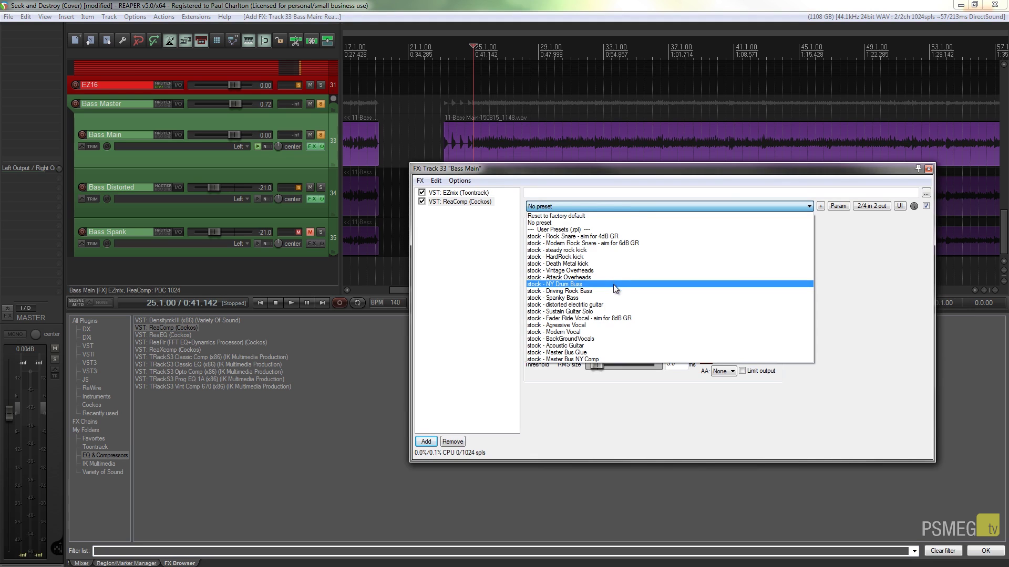
{"action": "left_click", "coordinate": [614, 290]}
{"action": "left_click_drag", "start_coordinate": [674, 172], "coordinate": [514, 227]}
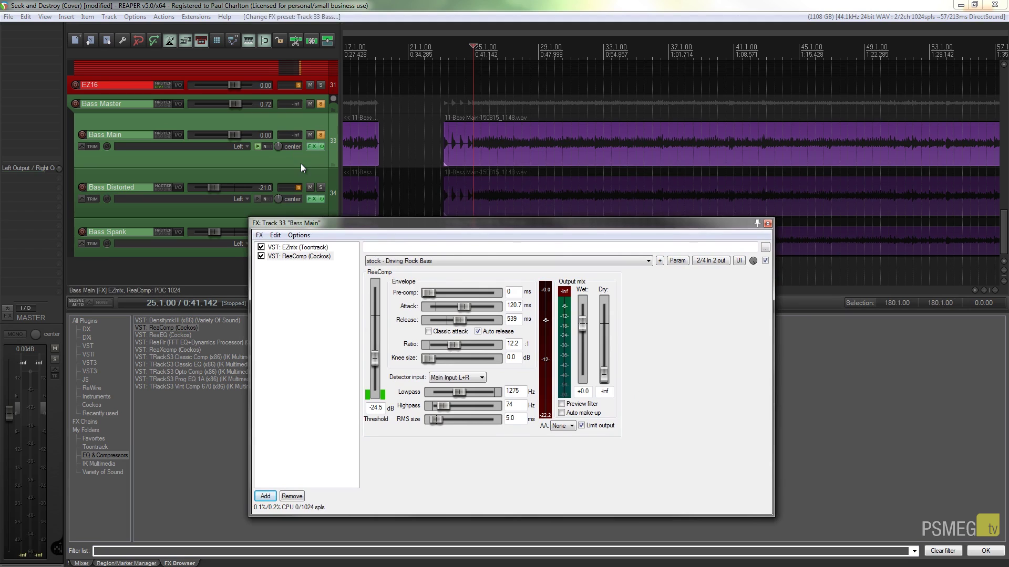
Lower the ReaComp threshold on Bass Main to -30.7 dB while playing from bar 25, and stop playback.
{"action": "key", "text": "space"}
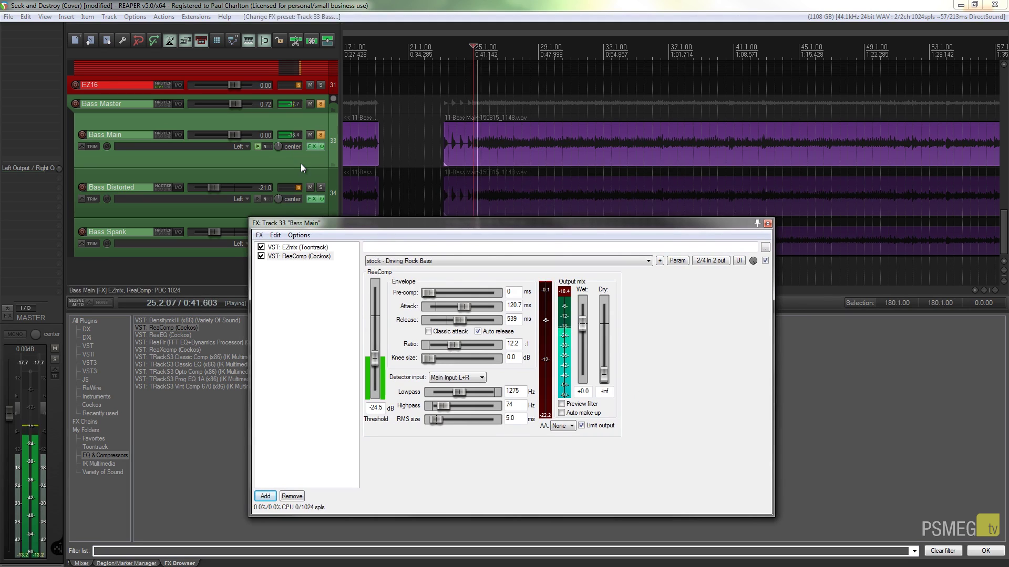
{"action": "left_click_drag", "start_coordinate": [375, 358], "coordinate": [375, 361]}
{"action": "scroll", "coordinate": [374, 361], "scroll_direction": "down", "scroll_amount": 3}
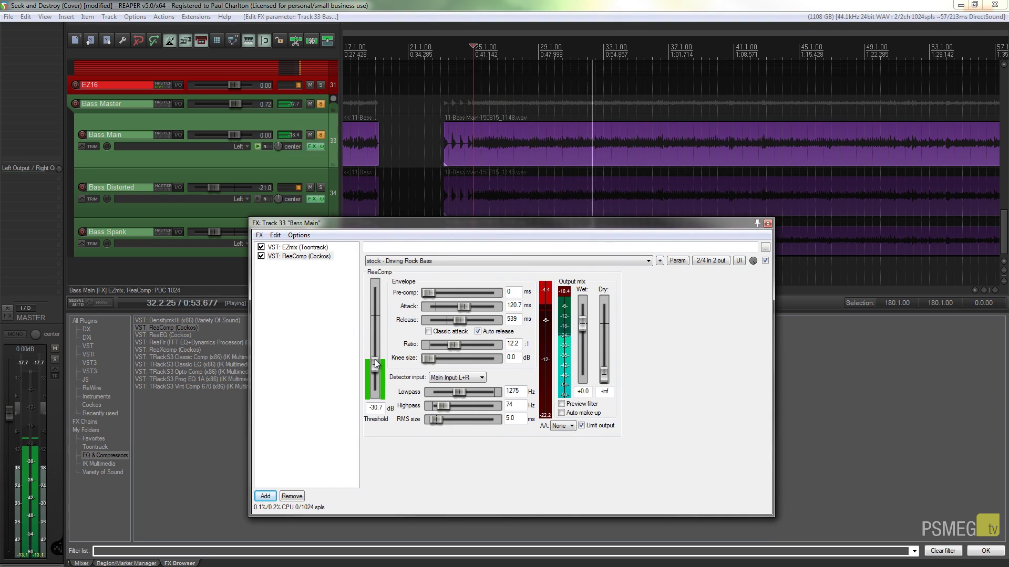
{"action": "key", "text": "space"}
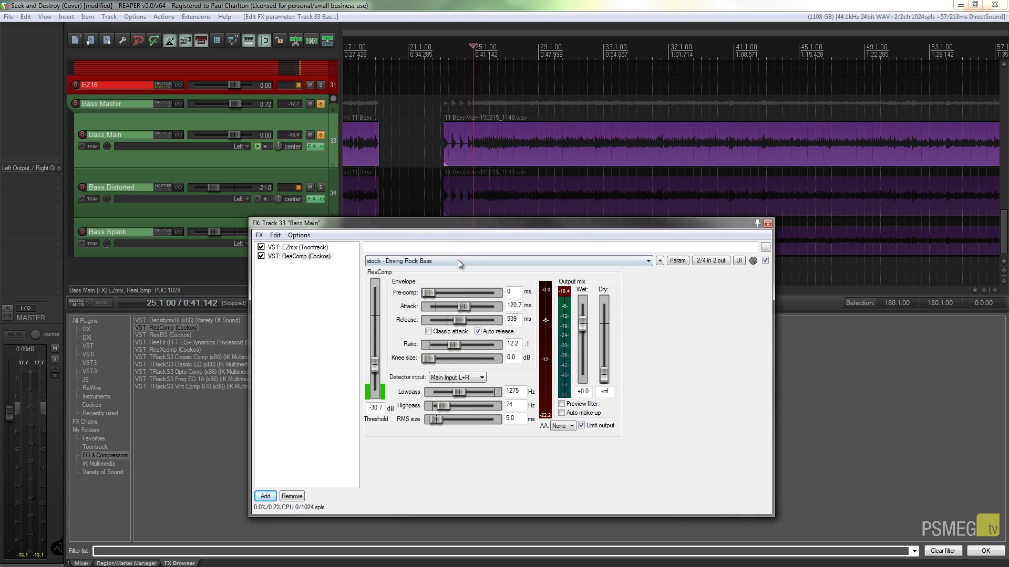
Add ReaEQ after ReaComp on the Bass Main track and load the preset stock - Bass Lopass [snk].
{"action": "left_click_drag", "start_coordinate": [474, 221], "coordinate": [660, 100]}
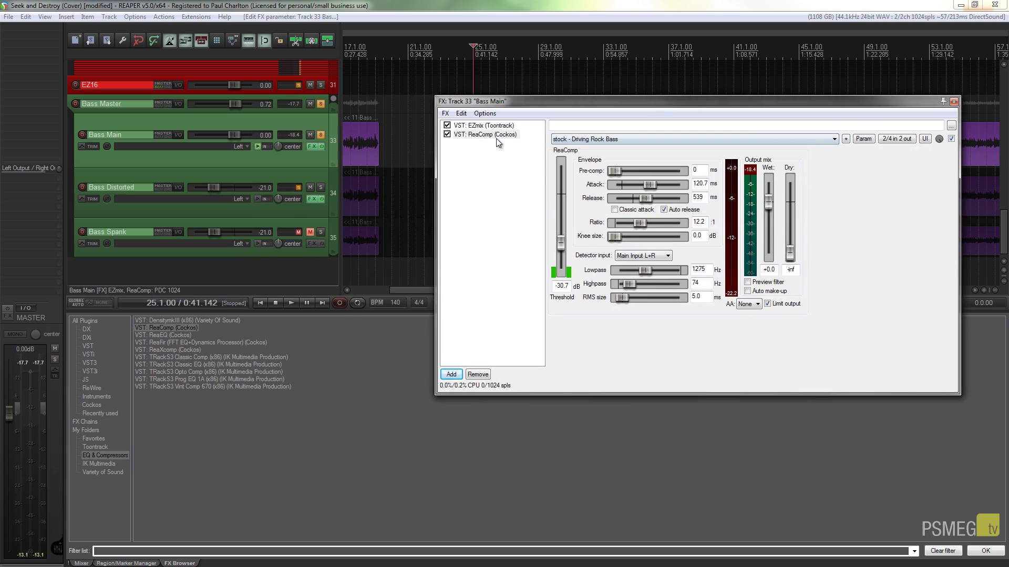
{"action": "left_click", "coordinate": [456, 373]}
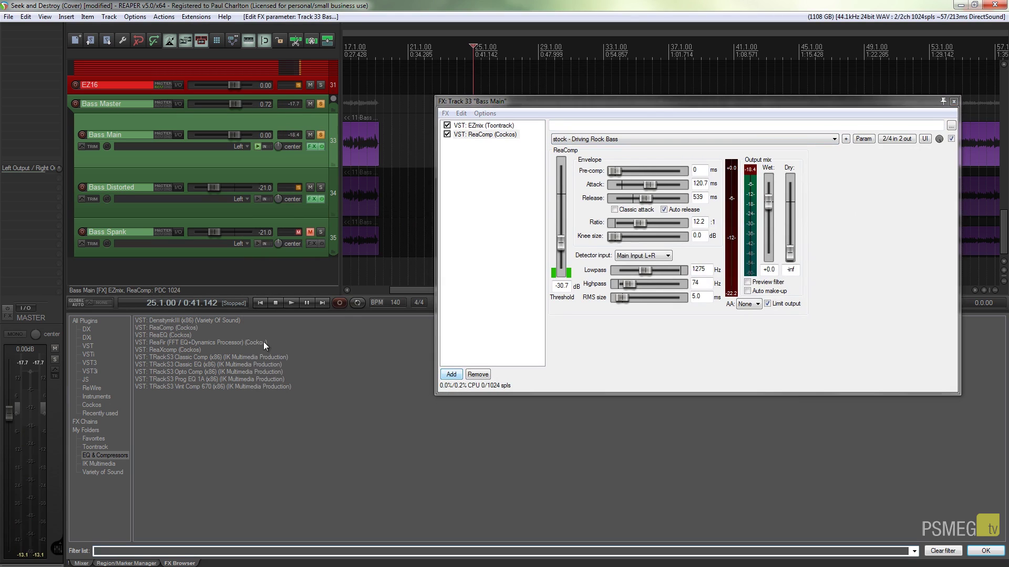
{"action": "double_click", "coordinate": [155, 337]}
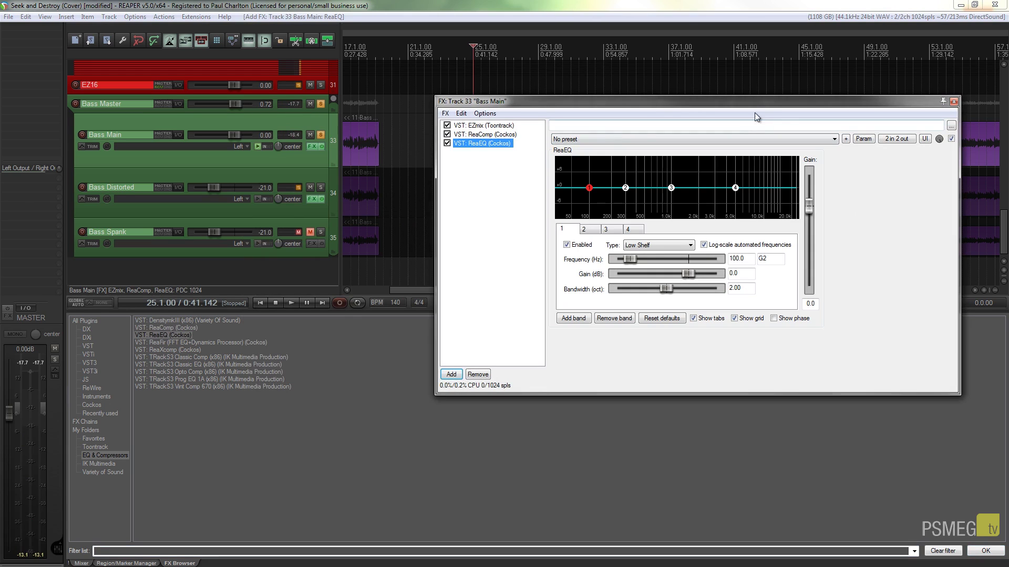
{"action": "left_click_drag", "start_coordinate": [752, 106], "coordinate": [680, 241]}
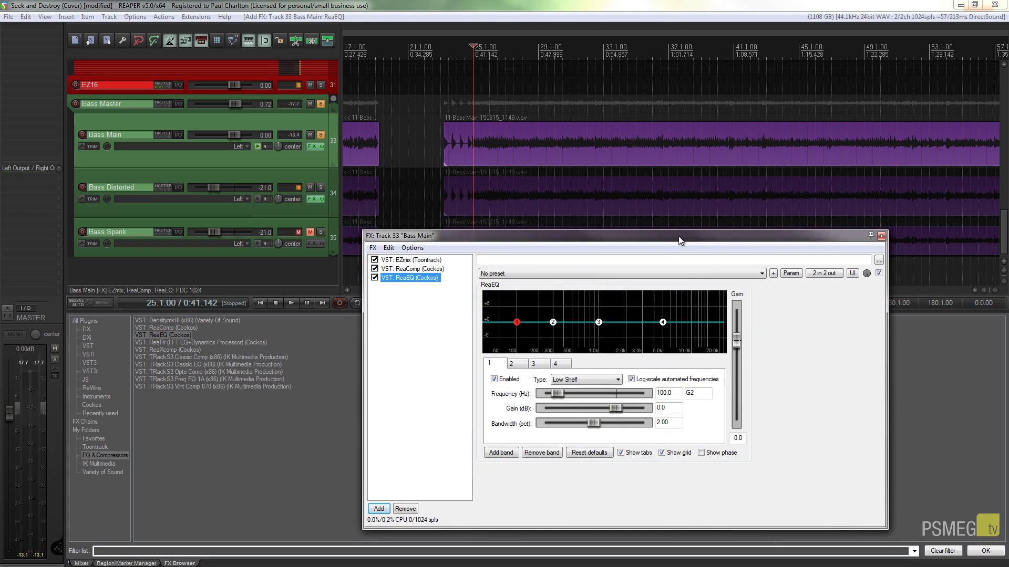
{"action": "left_click", "coordinate": [748, 274]}
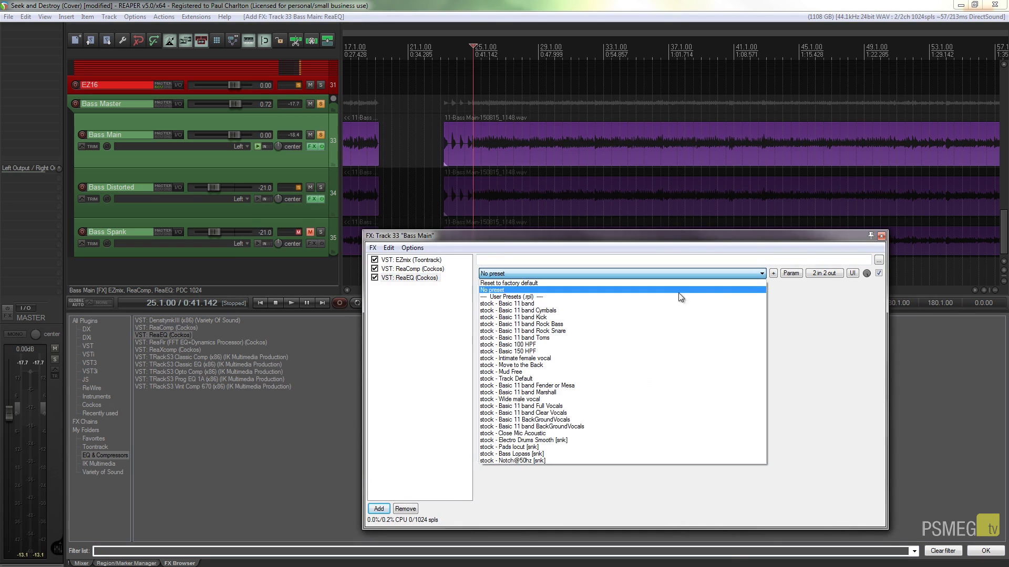
{"action": "left_click", "coordinate": [519, 453]}
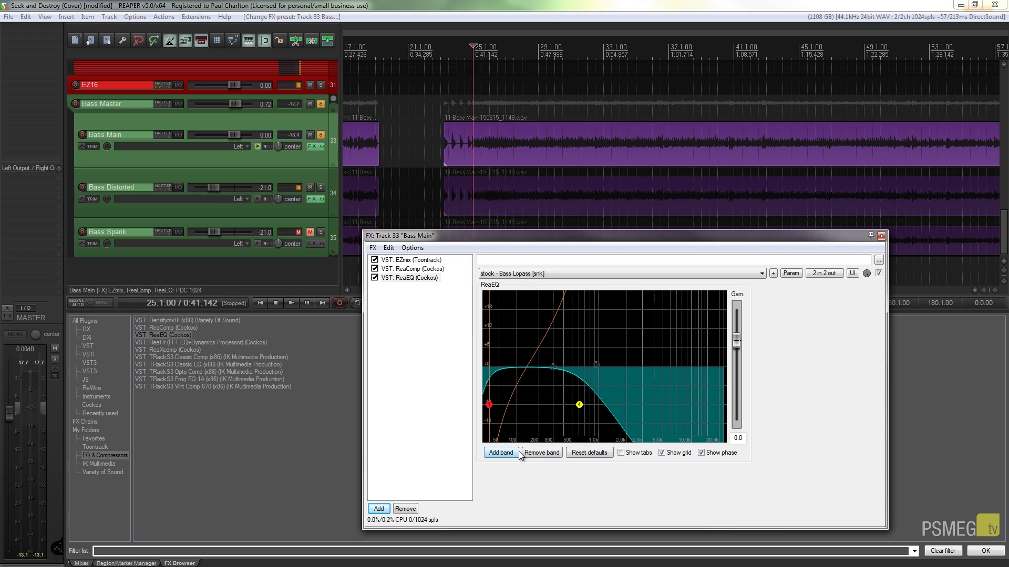
Play Bass Main from bar 25, bypass all three effects, and re-enable EZmix, ReaComp and ReaEQ one by one to compare them.
{"action": "left_click", "coordinate": [279, 162]}
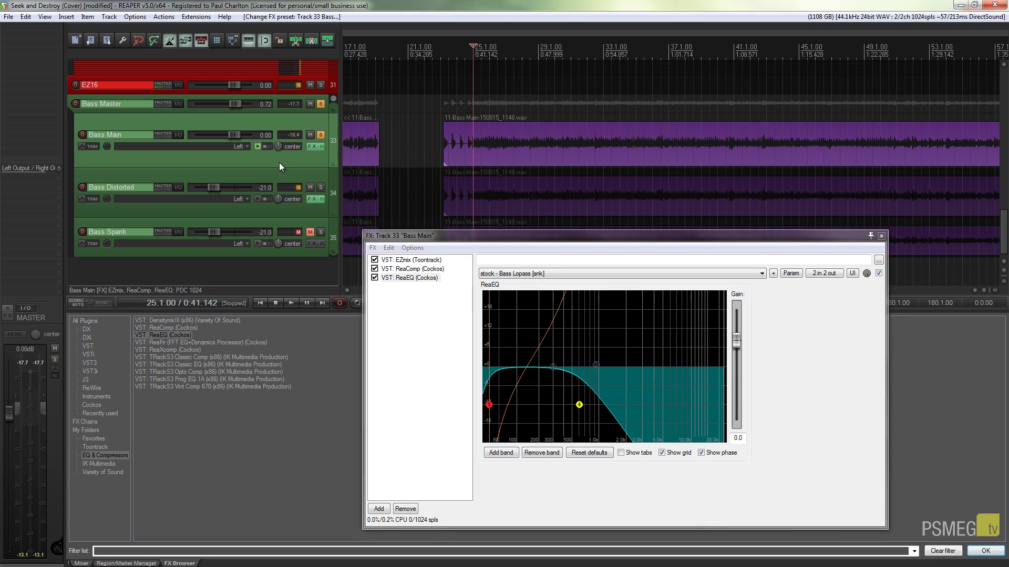
{"action": "key", "text": "space"}
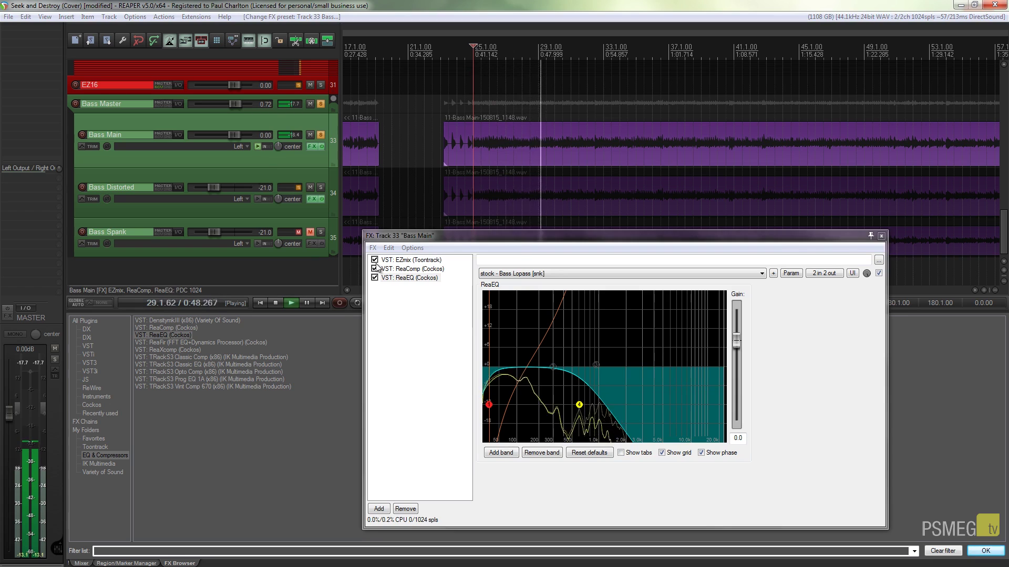
{"action": "left_click_drag", "start_coordinate": [375, 261], "coordinate": [375, 278]}
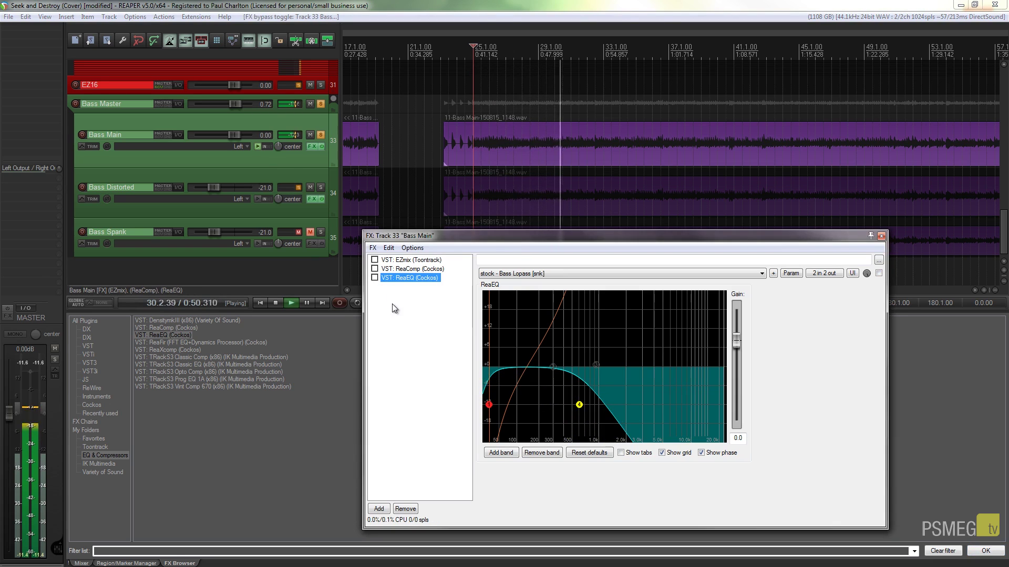
{"action": "left_click", "coordinate": [374, 260]}
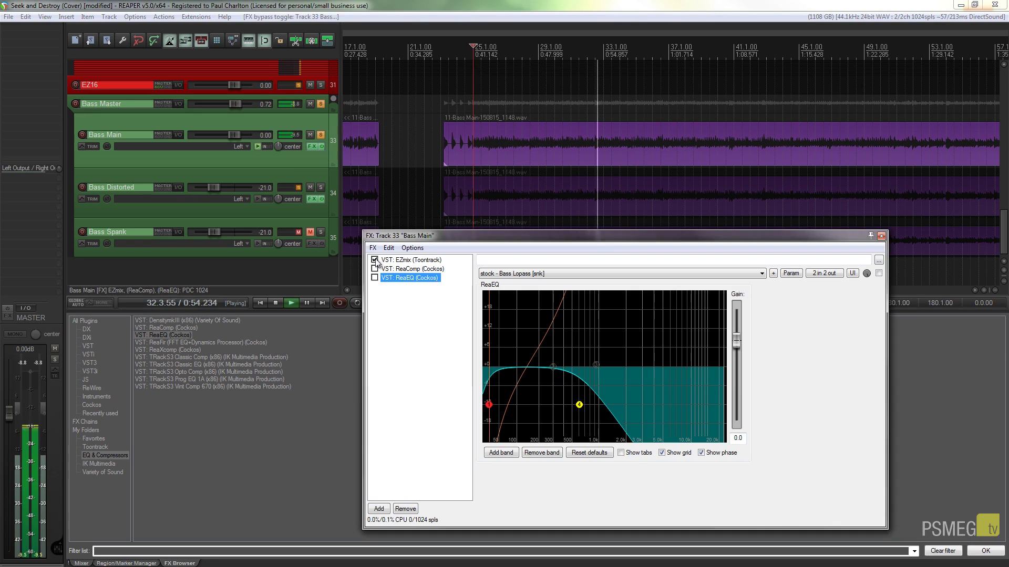
{"action": "left_click", "coordinate": [375, 269]}
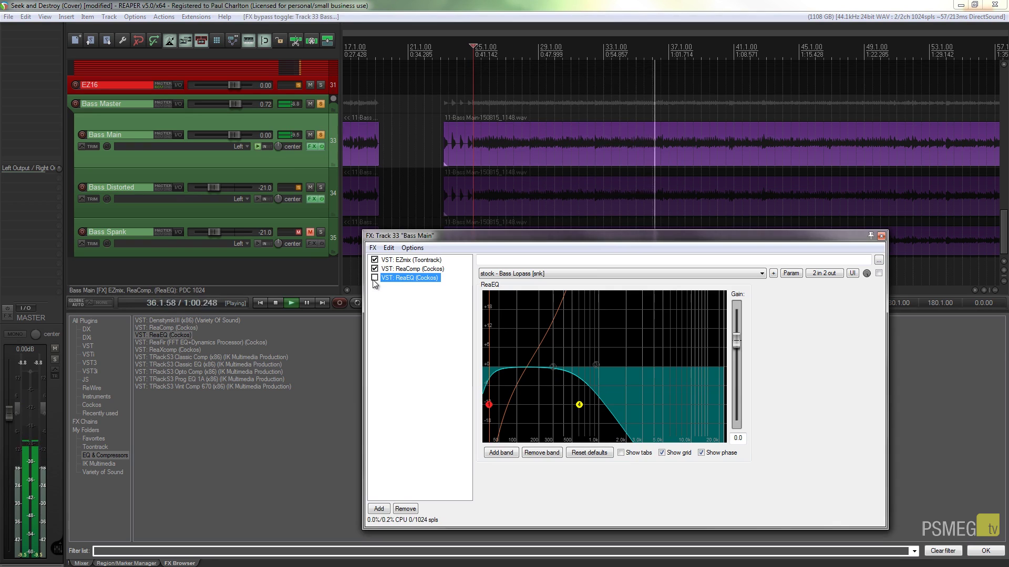
{"action": "left_click", "coordinate": [375, 278]}
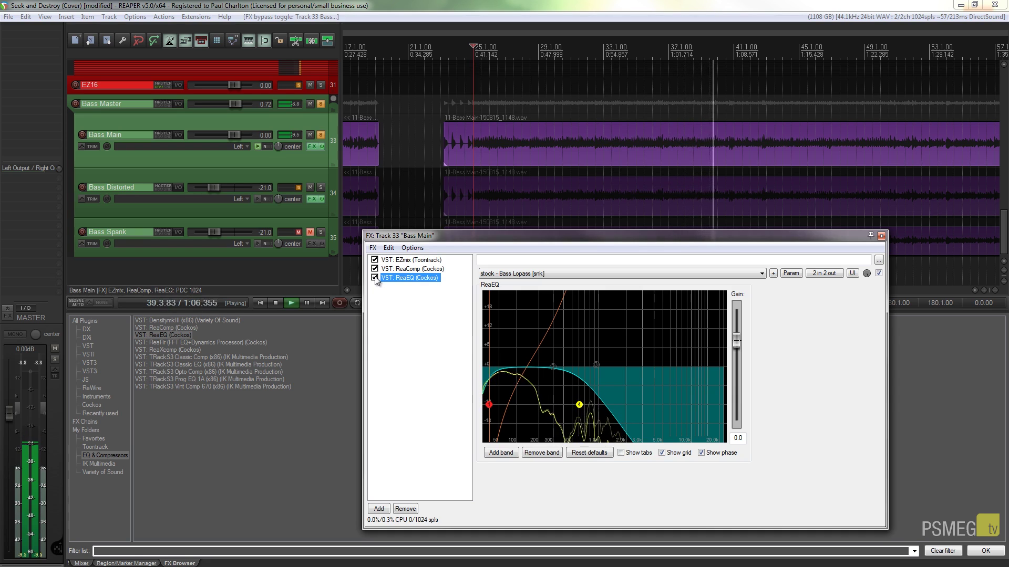
Raise the EZmix output level on the Bass Main track to -3.0 dB during playback.
{"action": "left_click", "coordinate": [406, 260]}
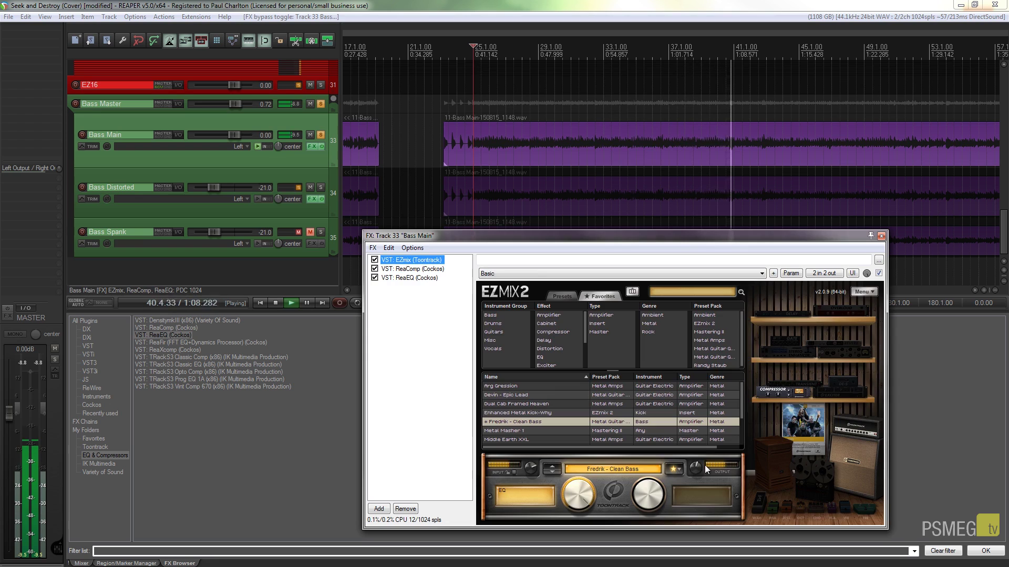
{"action": "left_click", "coordinate": [695, 465]}
{"action": "scroll", "coordinate": [695, 466], "scroll_direction": "up", "scroll_amount": 2}
{"action": "scroll", "coordinate": [696, 466], "scroll_direction": "up", "scroll_amount": 2}
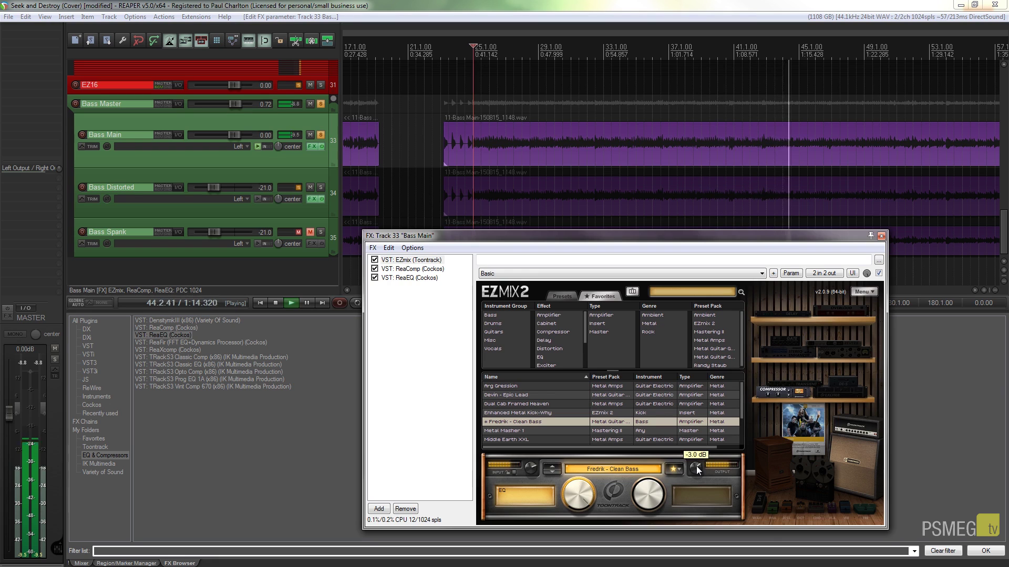
Raise the ReaEQ output gain on Bass Main to 2.9 during playback, stop playback and close the track's effects window.
{"action": "double_click", "coordinate": [406, 278]}
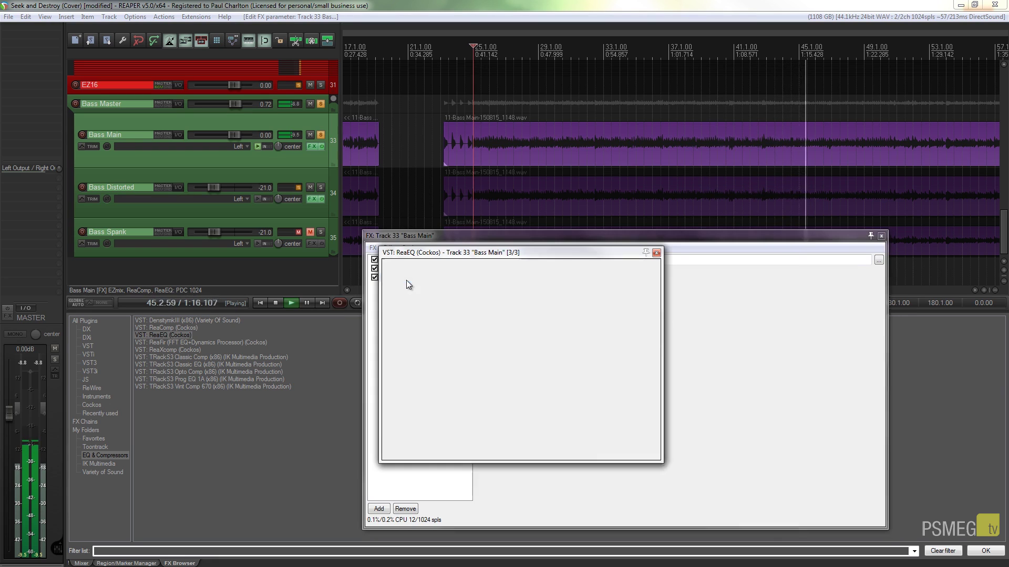
{"action": "left_click", "coordinate": [656, 252]}
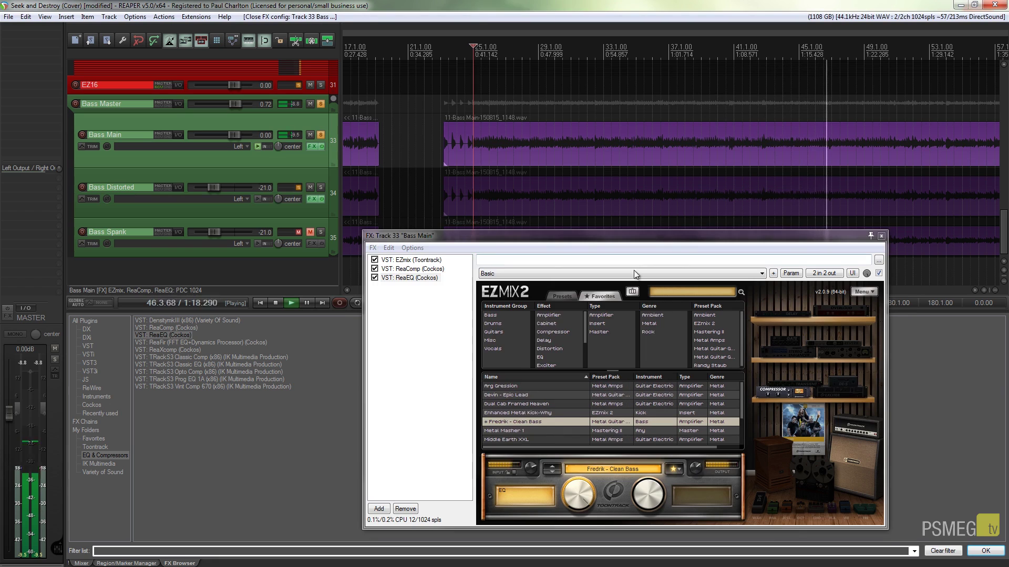
{"action": "left_click", "coordinate": [416, 270]}
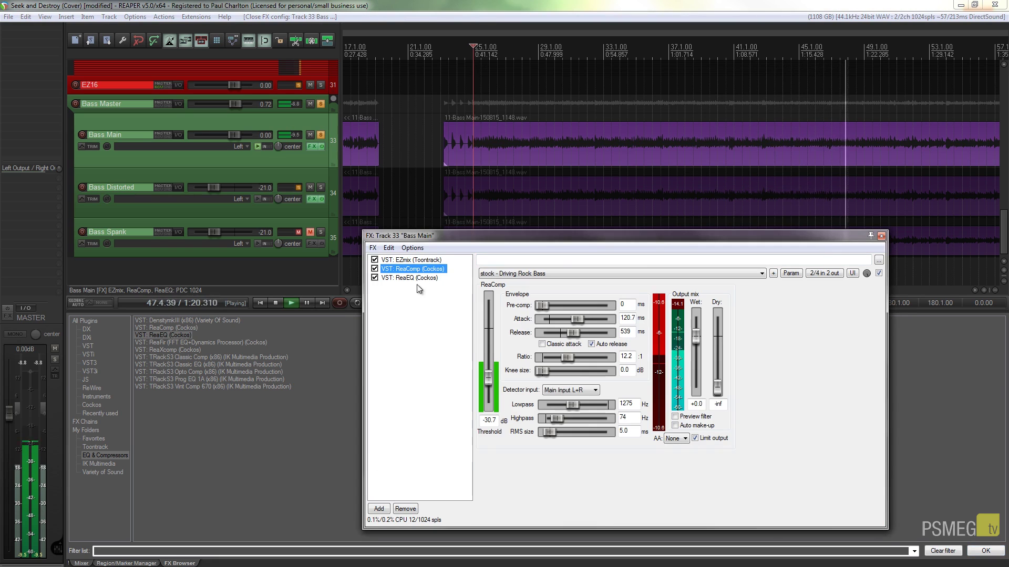
{"action": "left_click", "coordinate": [407, 279]}
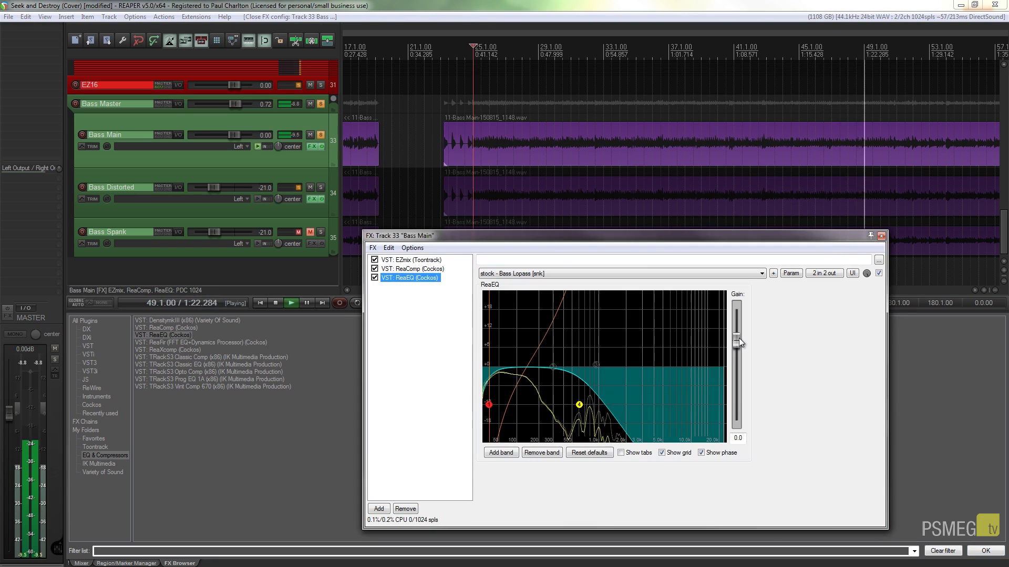
{"action": "scroll", "coordinate": [738, 339], "scroll_direction": "up", "scroll_amount": 3}
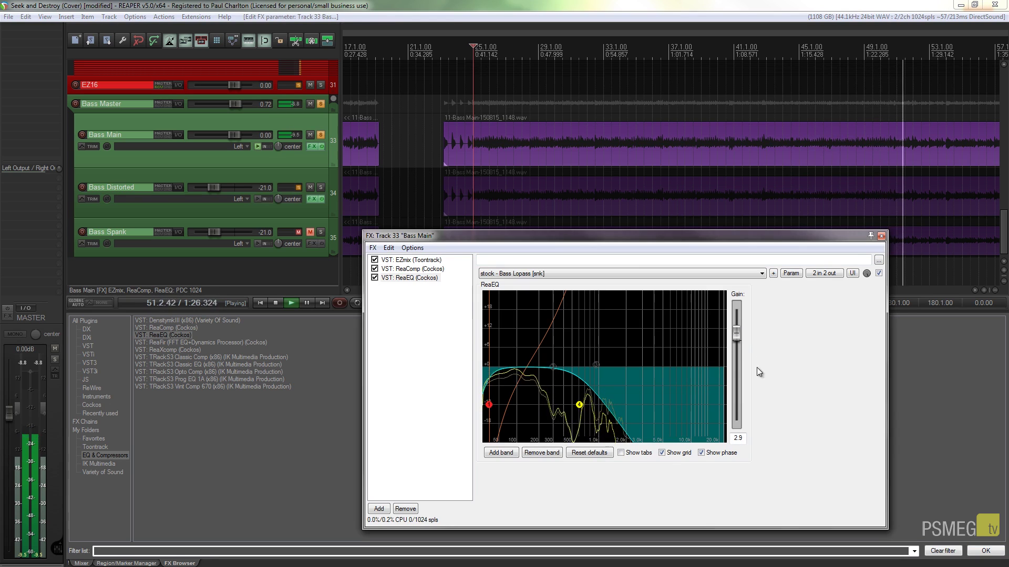
{"action": "key", "text": "space"}
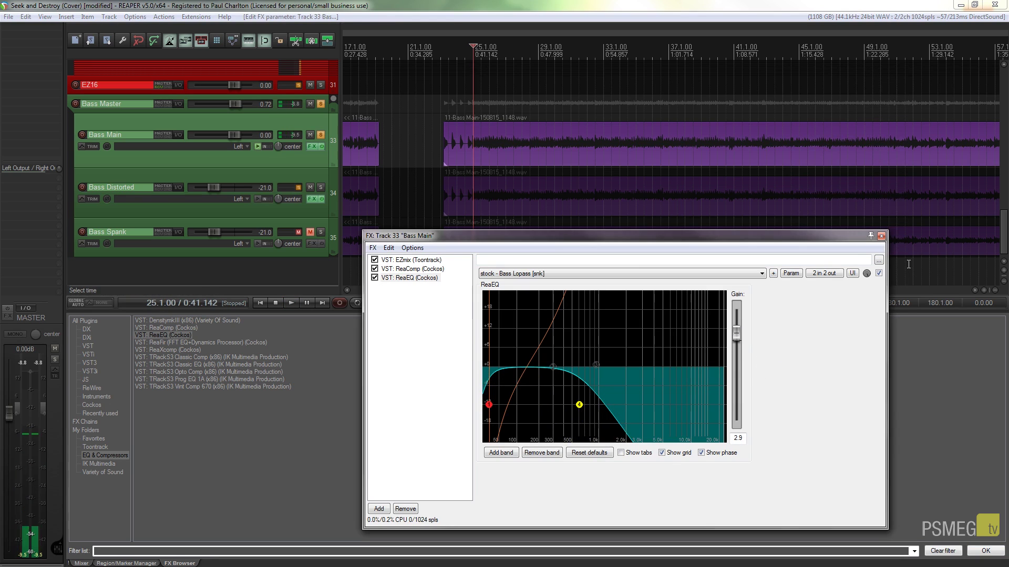
{"action": "left_click", "coordinate": [880, 237]}
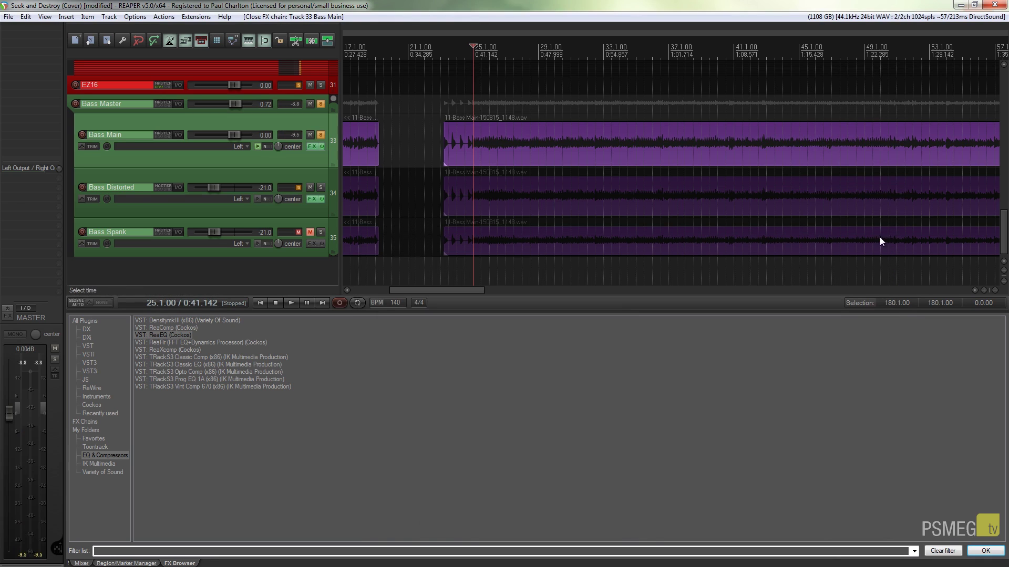
Solo Bass Distorted alongside Bass Main, toggling its solo during playback from bar 25 to compare, and stop playback.
{"action": "left_click", "coordinate": [321, 188]}
{"action": "key", "text": "space"}
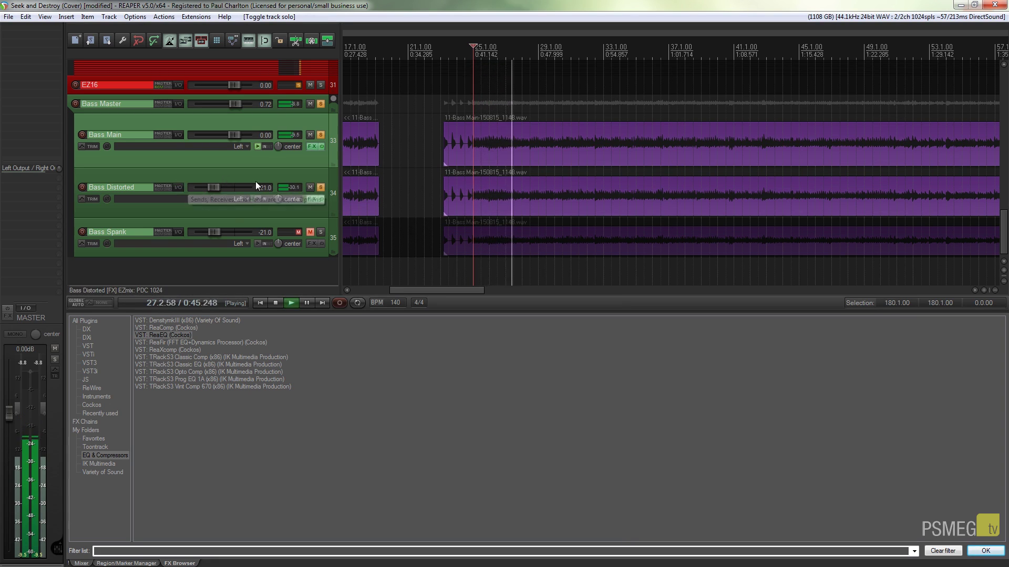
{"action": "left_click", "coordinate": [321, 188]}
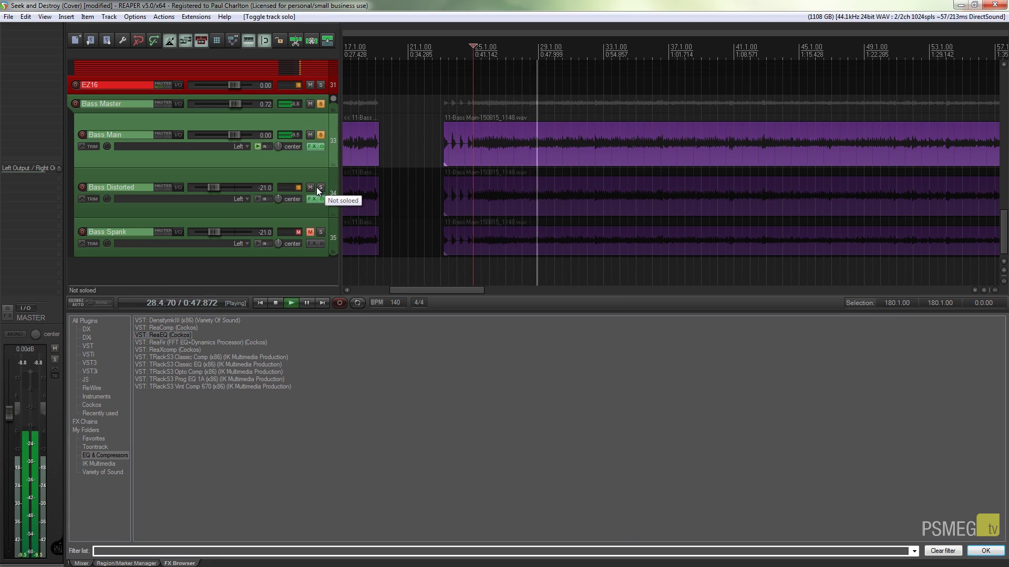
{"action": "left_click", "coordinate": [320, 187]}
{"action": "key", "text": "space"}
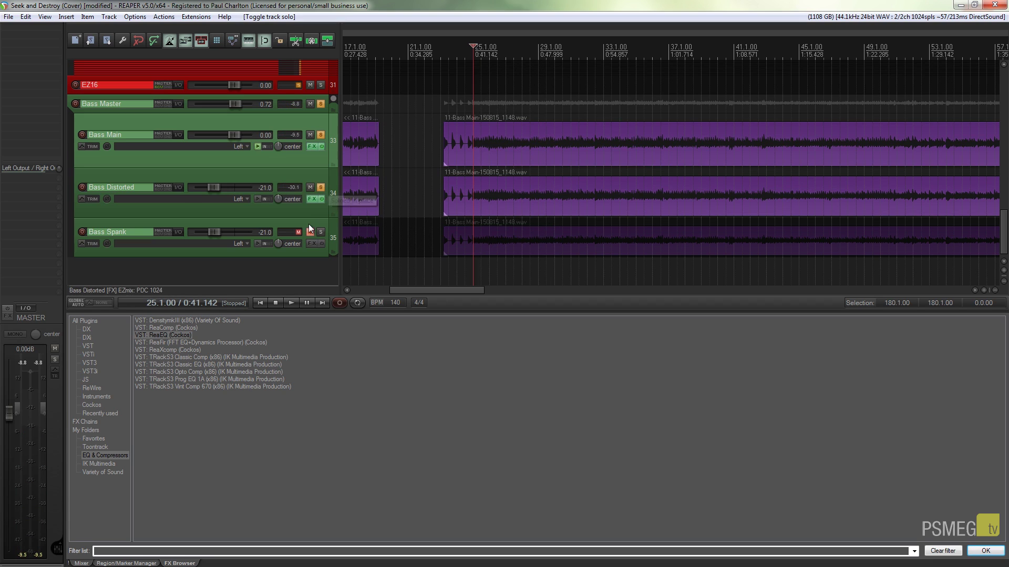
Add ReaComp after EZmix on the Bass Distorted track and load the preset stock - Driving Rock Bass.
{"action": "left_click", "coordinate": [311, 200]}
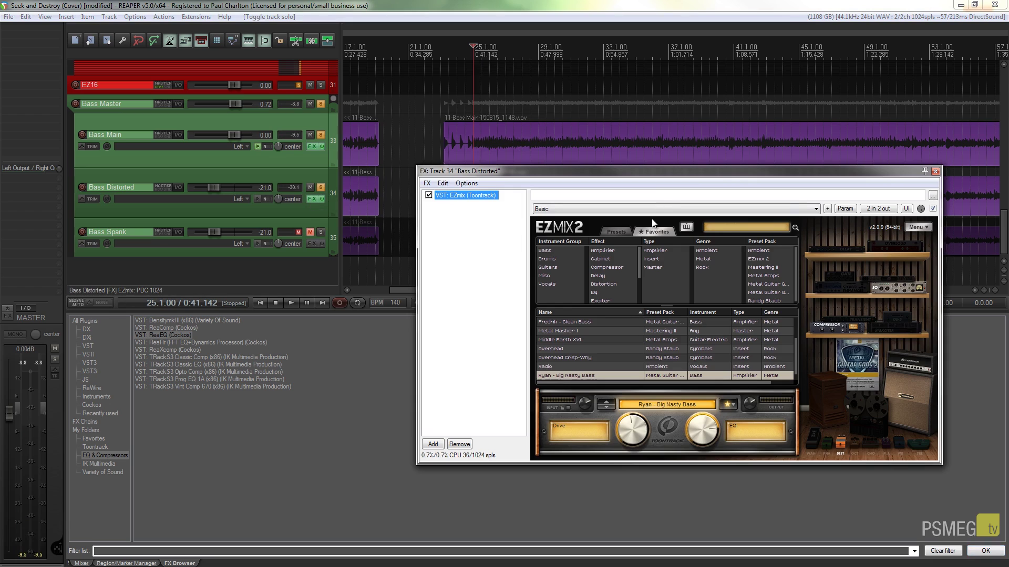
{"action": "left_click_drag", "start_coordinate": [650, 178], "coordinate": [667, 151]}
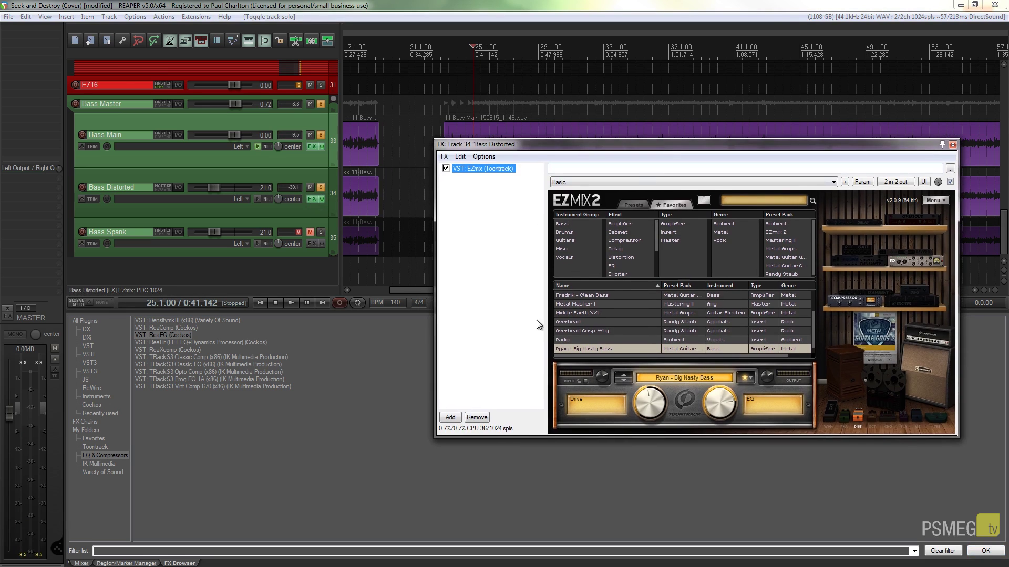
{"action": "left_click", "coordinate": [449, 418]}
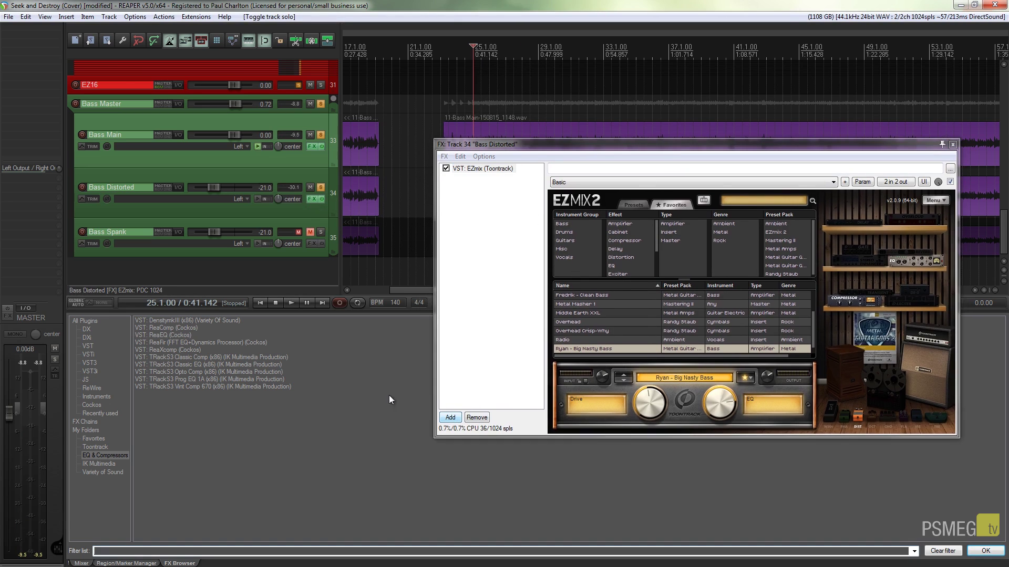
{"action": "double_click", "coordinate": [166, 327]}
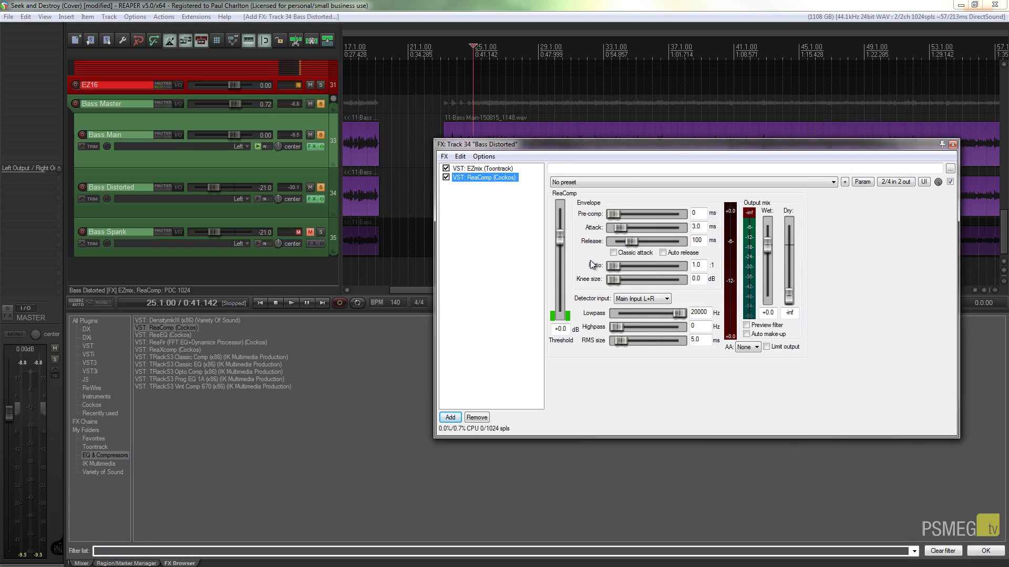
{"action": "left_click", "coordinate": [624, 182]}
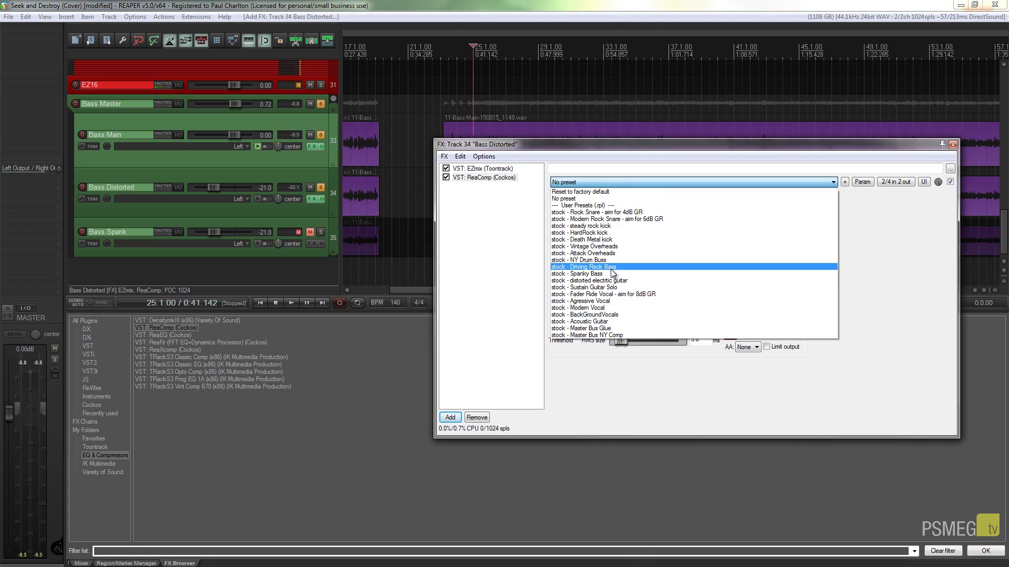
{"action": "left_click", "coordinate": [611, 266]}
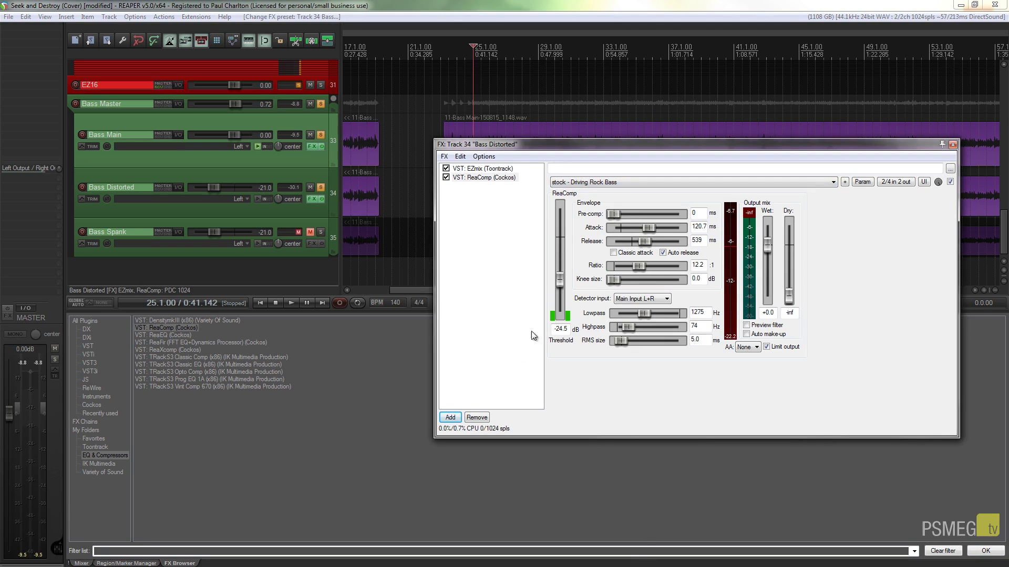
Lower the ReaComp threshold on Bass Distorted to -27.4 dB, compare playback with ReaComp bypassed and enabled, and close the effects window.
{"action": "scroll", "coordinate": [561, 284], "scroll_direction": "down", "scroll_amount": 3}
{"action": "key", "text": "space"}
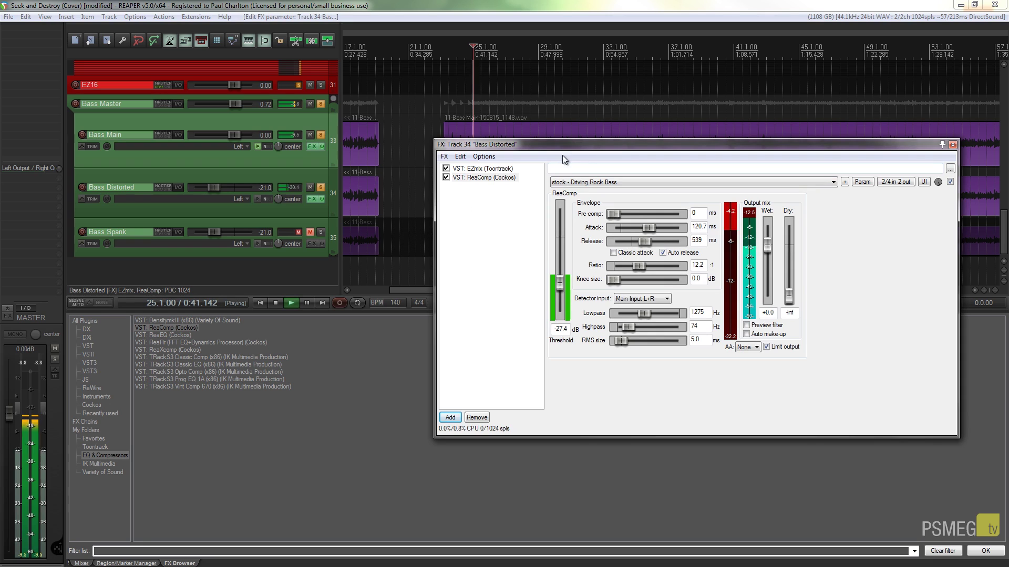
{"action": "left_click", "coordinate": [447, 178]}
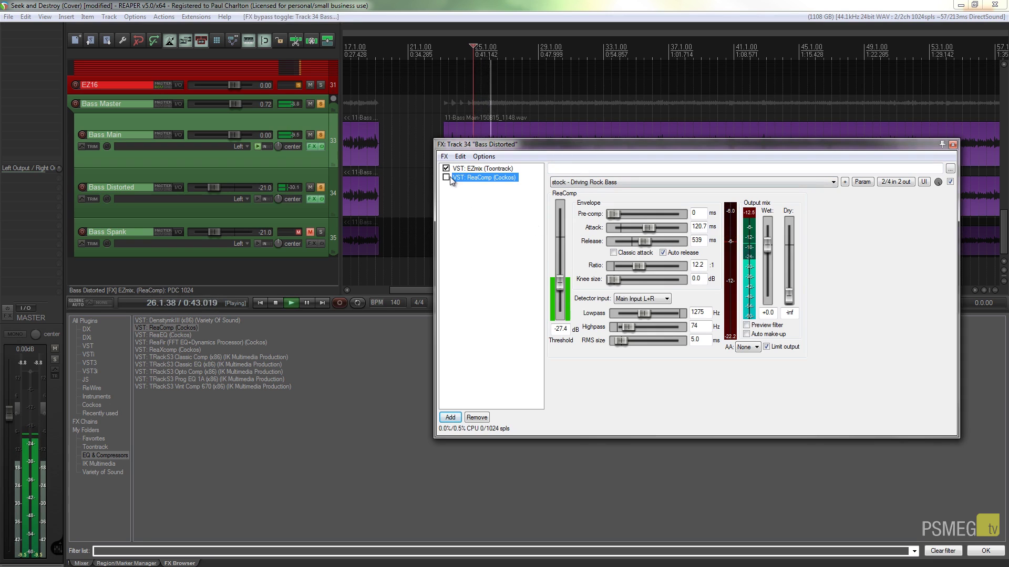
{"action": "left_click", "coordinate": [447, 177]}
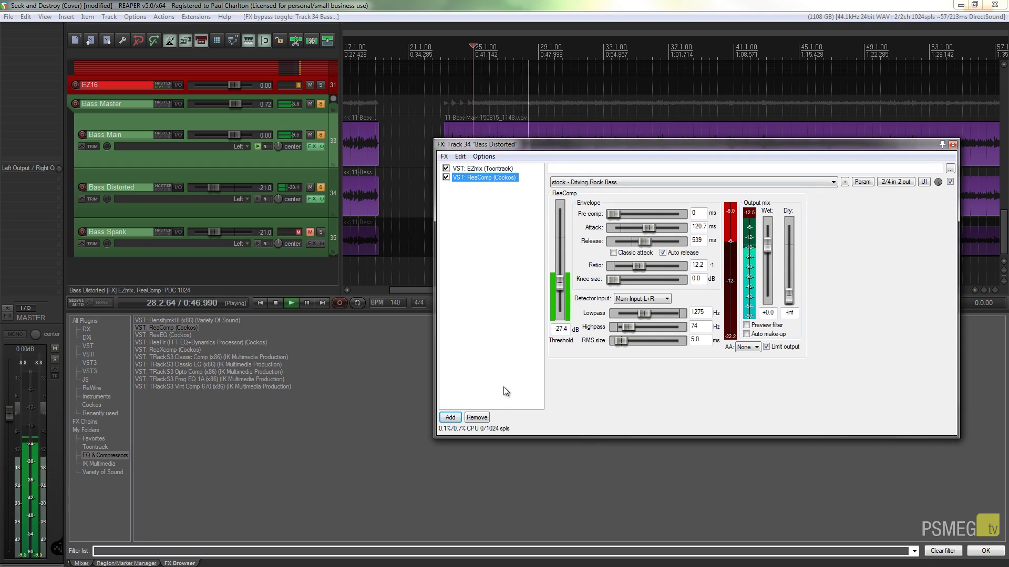
{"action": "left_click", "coordinate": [953, 144]}
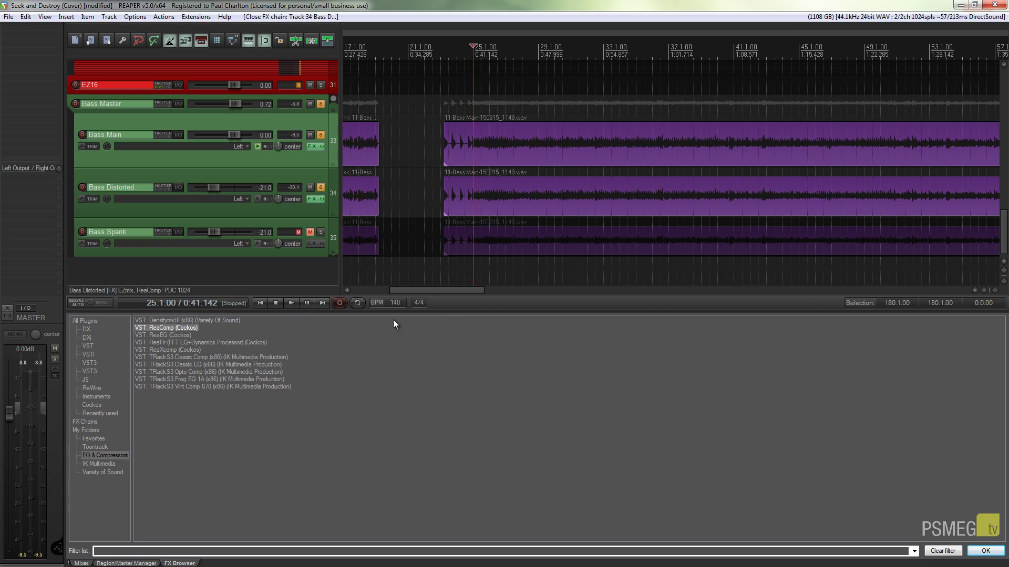
Raise the Bass Spank track volume to 0.04 dB, solo it with the other bass tracks and play from bar 25.
{"action": "left_click_drag", "start_coordinate": [215, 238], "coordinate": [235, 237]}
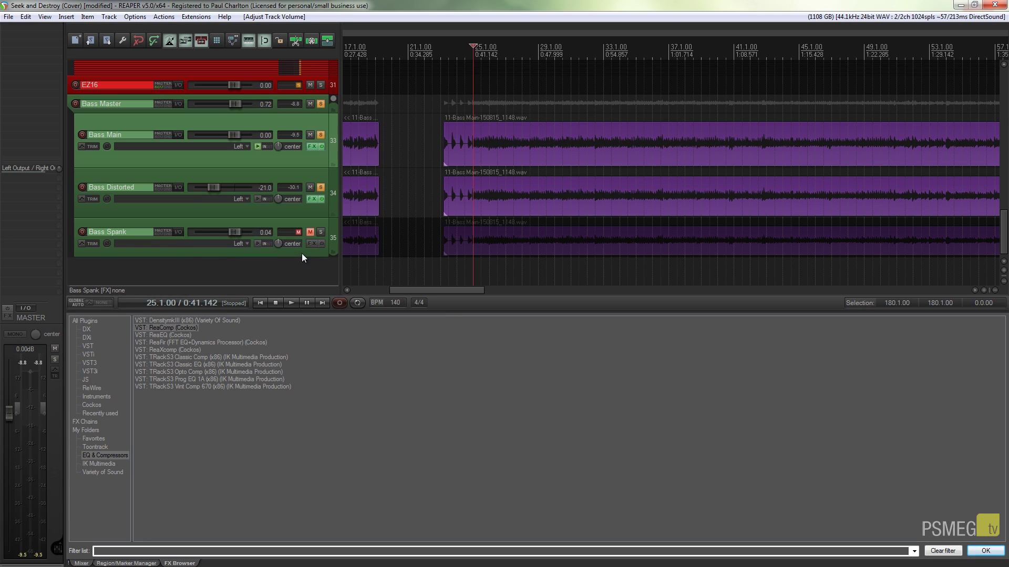
{"action": "left_click", "coordinate": [271, 252]}
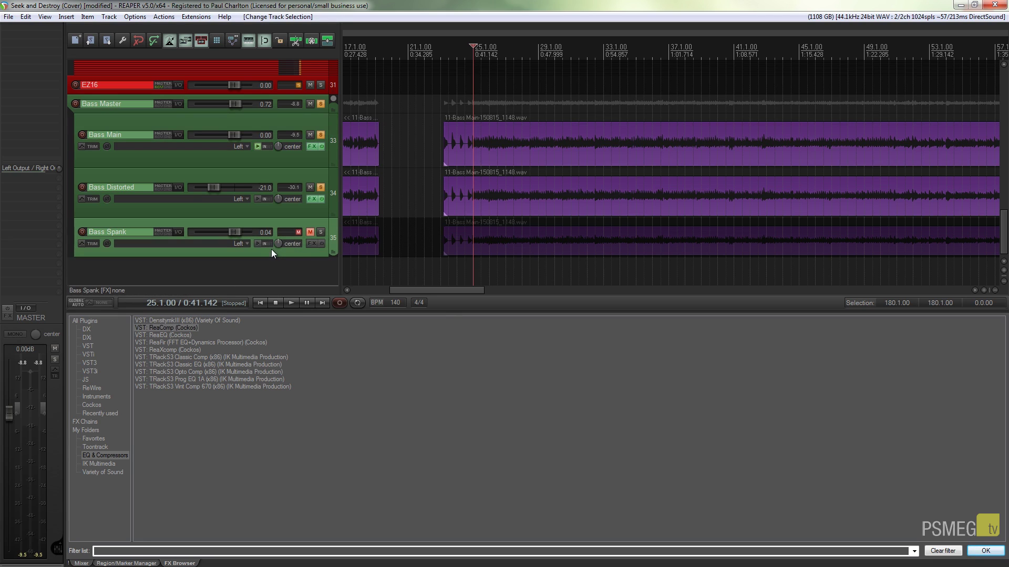
{"action": "left_click", "coordinate": [323, 231]}
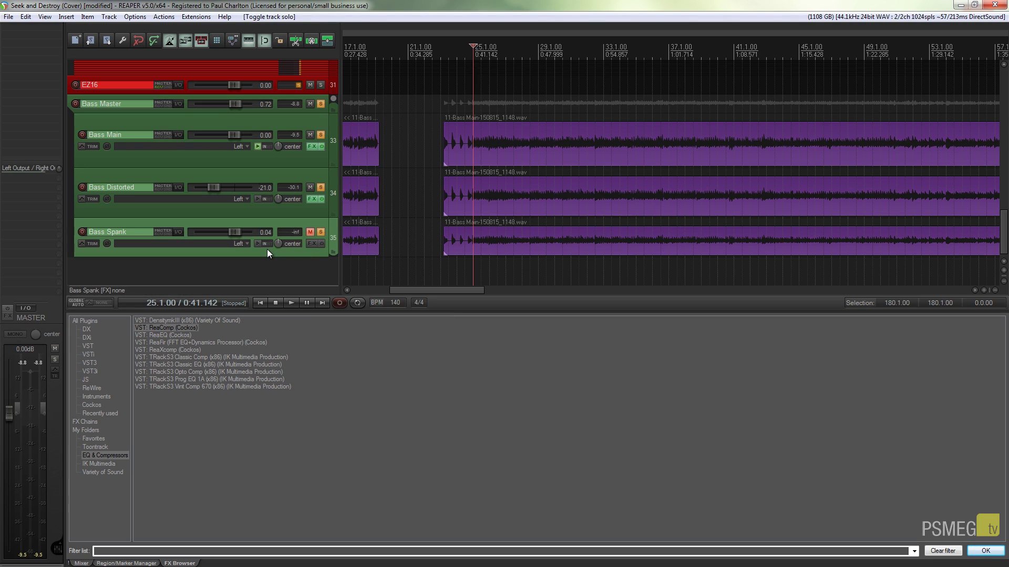
{"action": "key", "text": "space"}
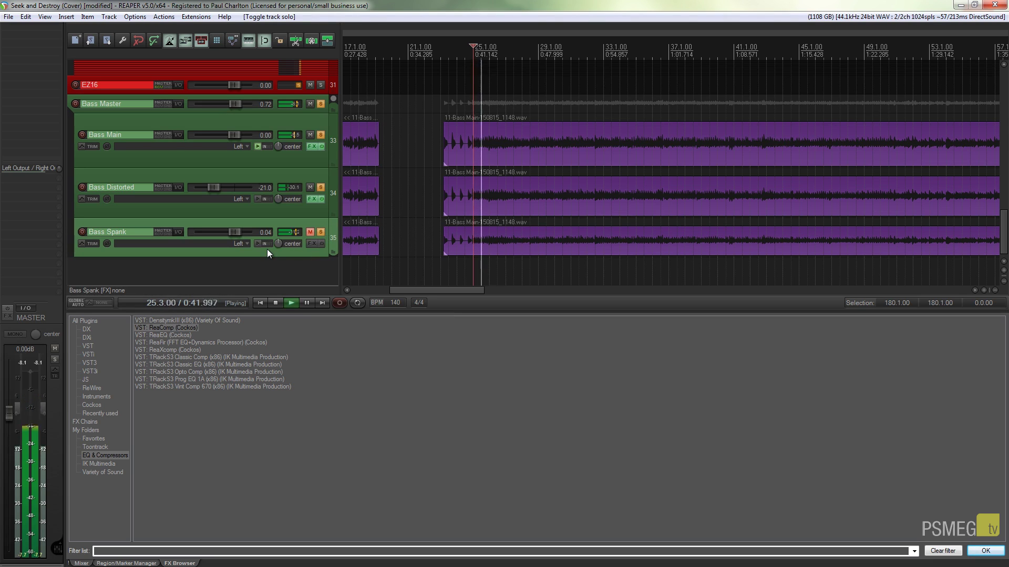
Lower the Bass Spank volume to -10.5 dB during playback and toggle its solo off and on to compare.
{"action": "left_click", "coordinate": [235, 233]}
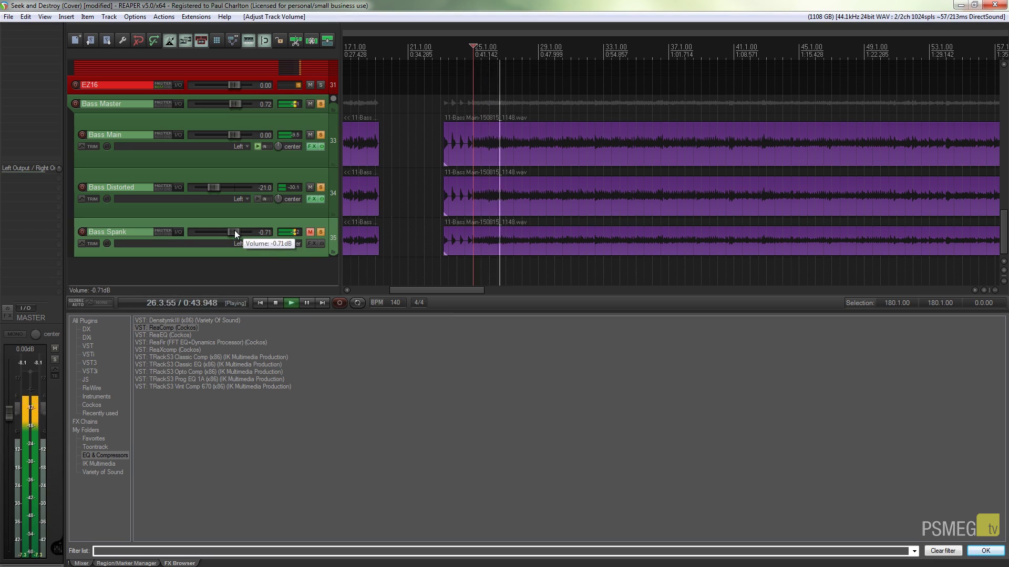
{"action": "scroll", "coordinate": [235, 234], "scroll_direction": "down", "scroll_amount": 5}
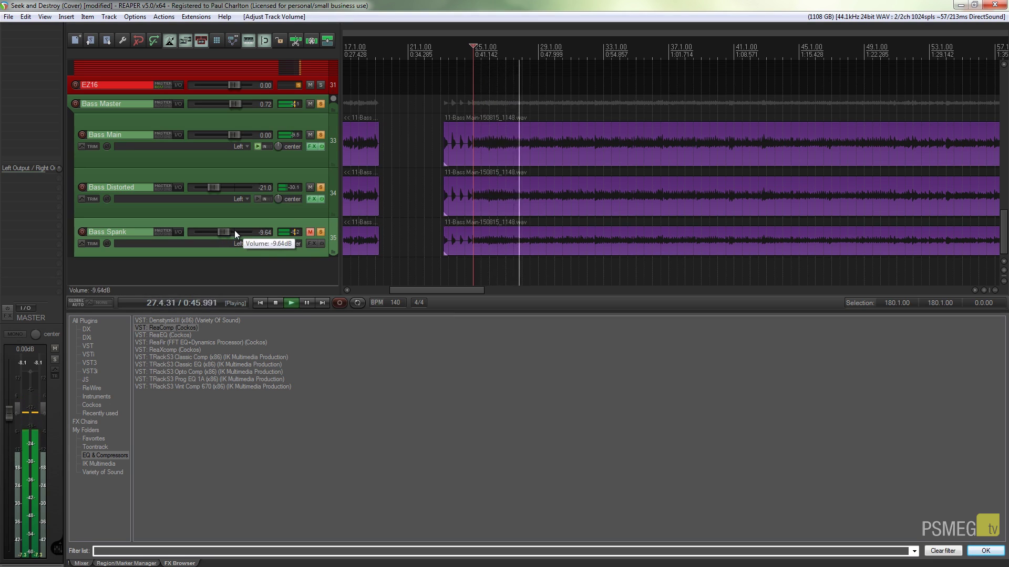
{"action": "scroll", "coordinate": [234, 234], "scroll_direction": "down", "scroll_amount": 1}
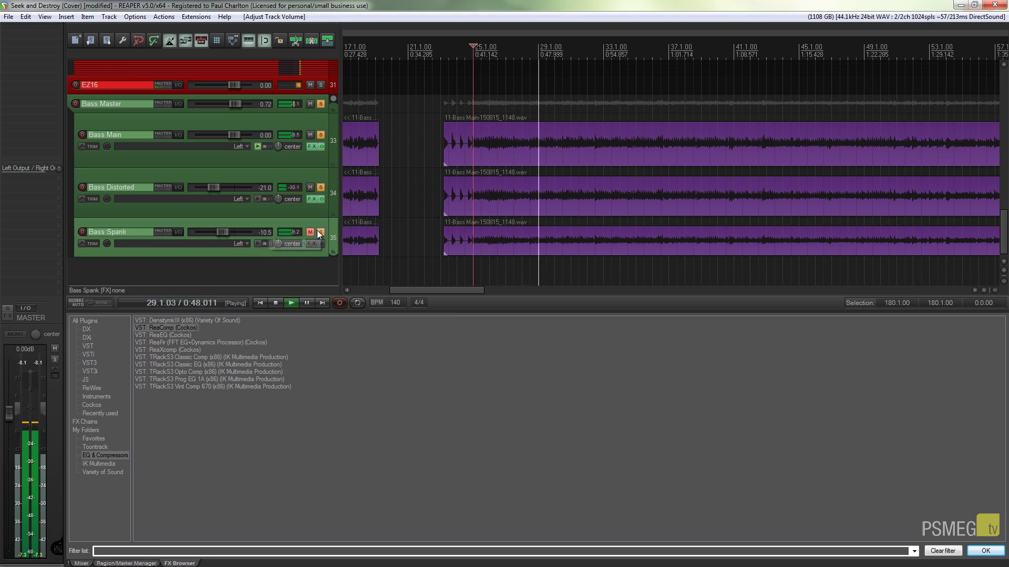
{"action": "left_click", "coordinate": [320, 232]}
{"action": "left_click", "coordinate": [321, 232]}
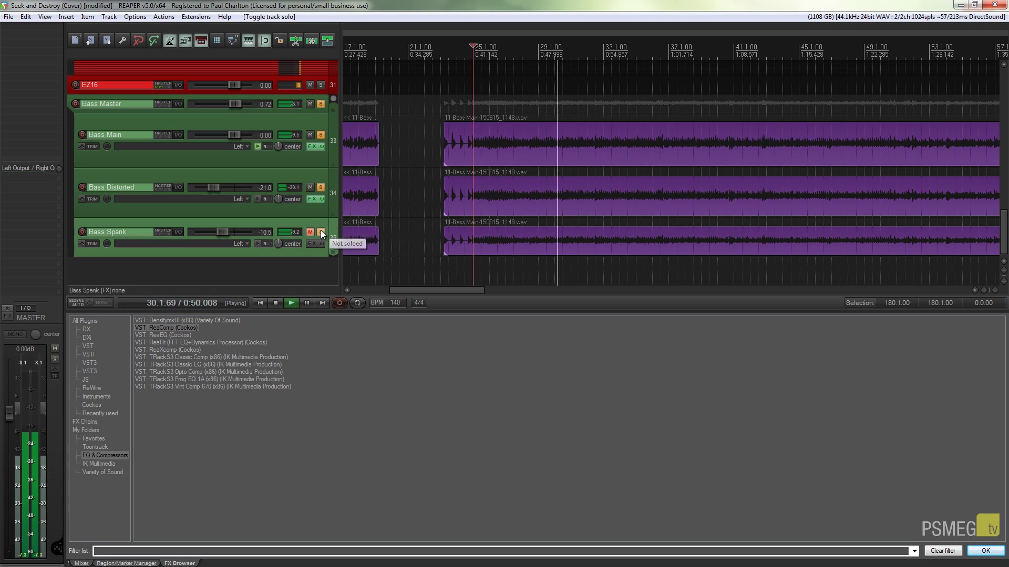
Reduce the Bass Spank volume further to -18.7 dB and compare the mix with and without the track soloed.
{"action": "left_click", "coordinate": [226, 234]}
{"action": "scroll", "coordinate": [226, 235], "scroll_direction": "down", "scroll_amount": 7}
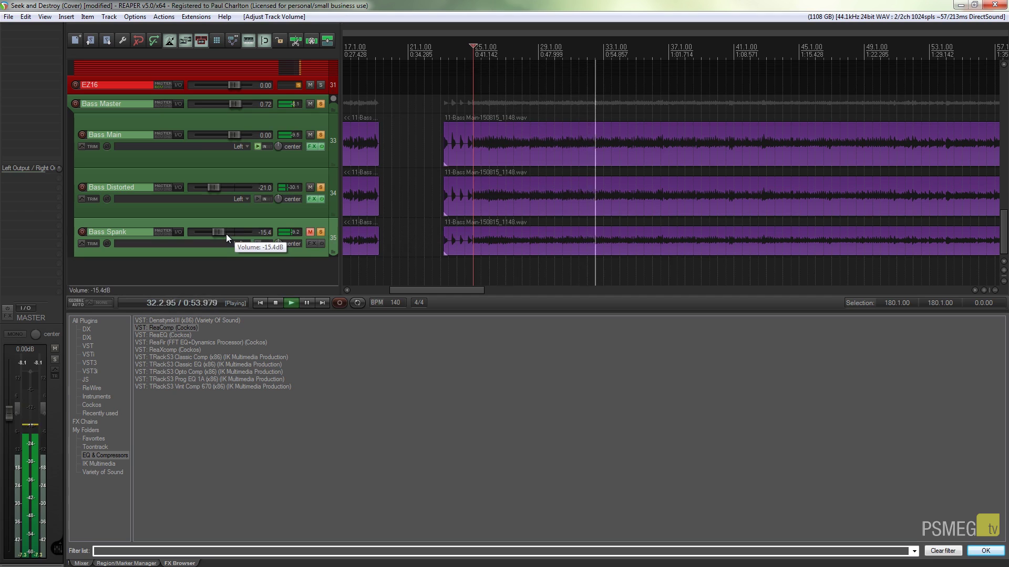
{"action": "scroll", "coordinate": [226, 234], "scroll_direction": "down", "scroll_amount": 3}
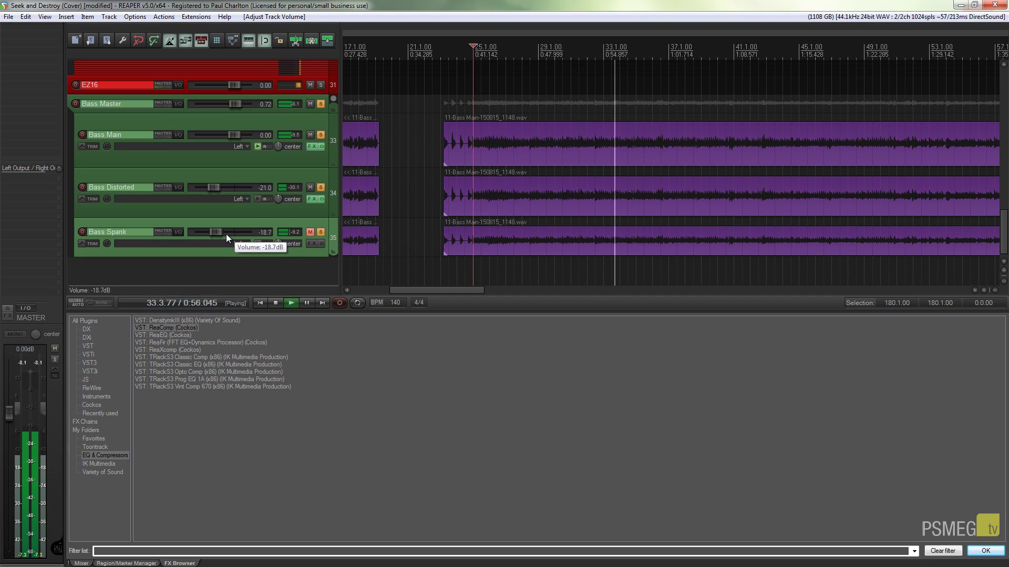
{"action": "left_click", "coordinate": [319, 235]}
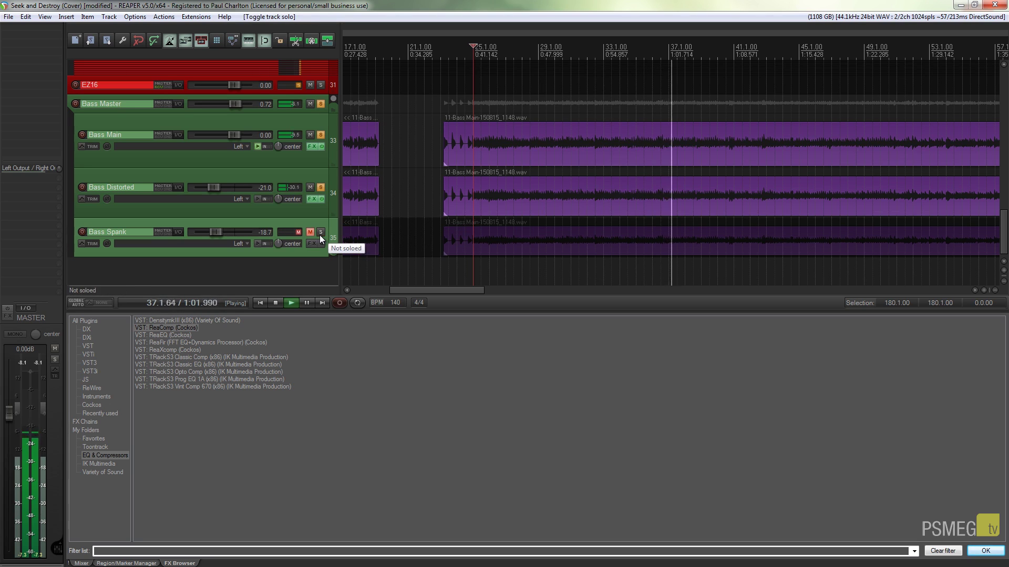
{"action": "left_click", "coordinate": [320, 233]}
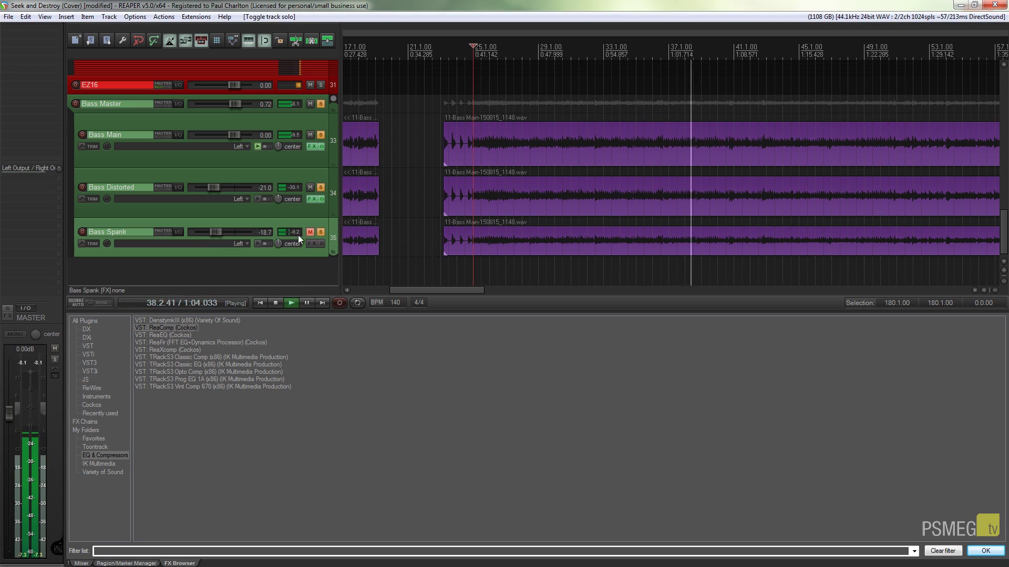
Set the Bass Spank volume to -14.3 dB during playback and stop playback.
{"action": "left_click", "coordinate": [218, 232]}
{"action": "scroll", "coordinate": [219, 232], "scroll_direction": "up", "scroll_amount": 4}
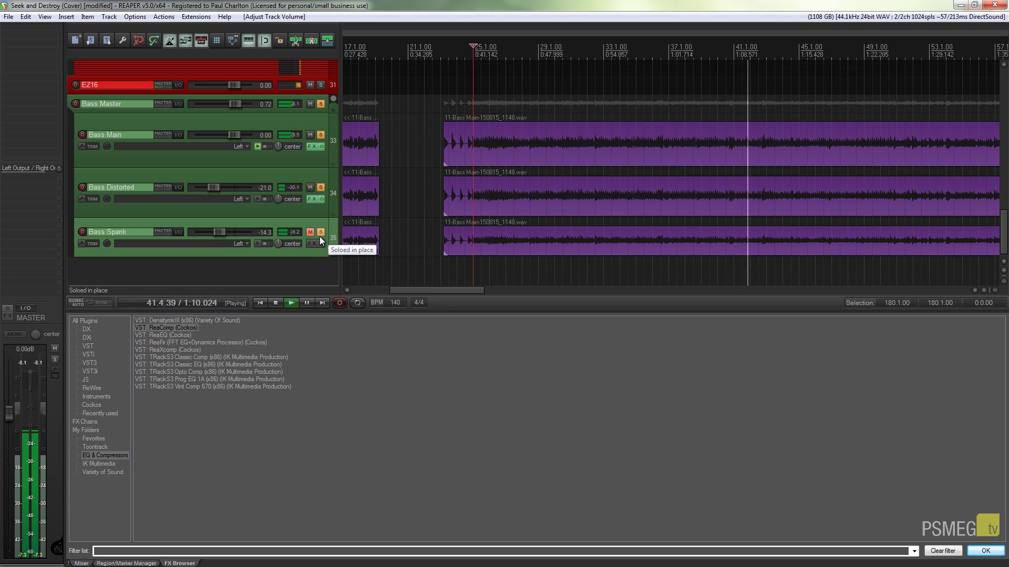
{"action": "key", "text": "space"}
Add the Toontrack EZmix plug-in to the empty effects chain of the Bass Spank track.
{"action": "left_click", "coordinate": [307, 245]}
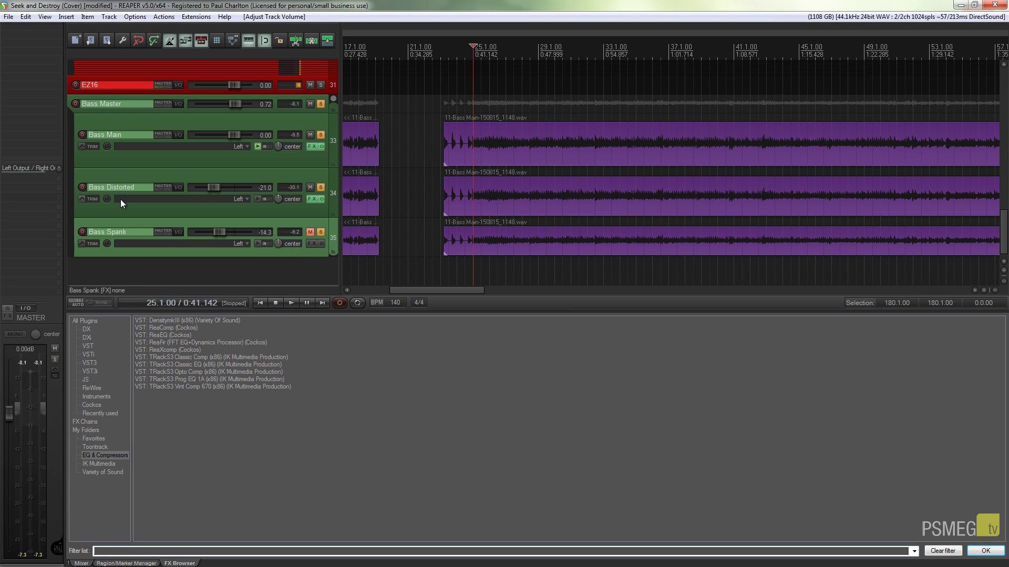
{"action": "left_click_drag", "start_coordinate": [295, 163], "coordinate": [744, 82]}
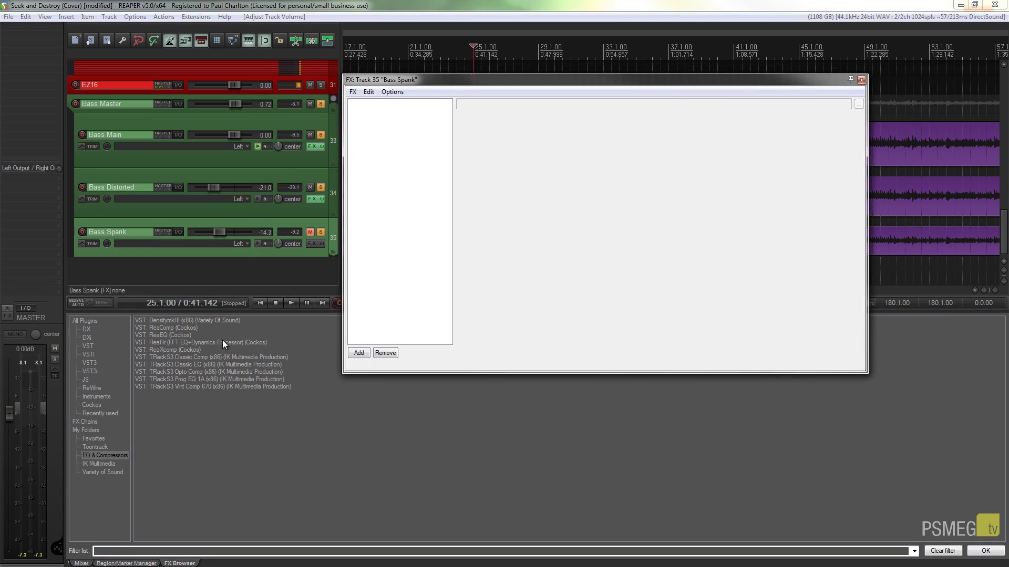
{"action": "left_click", "coordinate": [95, 447]}
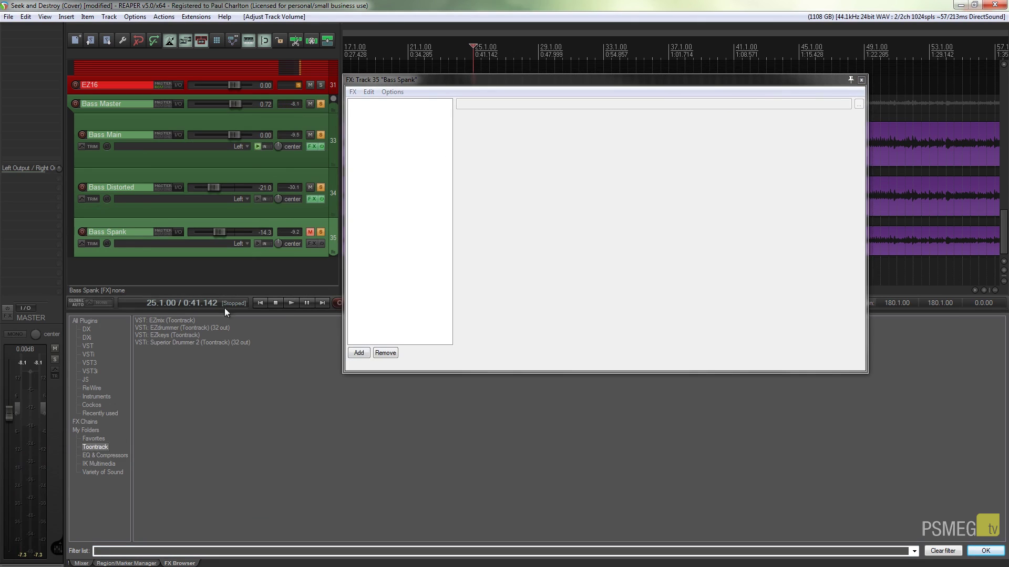
{"action": "left_click_drag", "start_coordinate": [157, 322], "coordinate": [381, 271]}
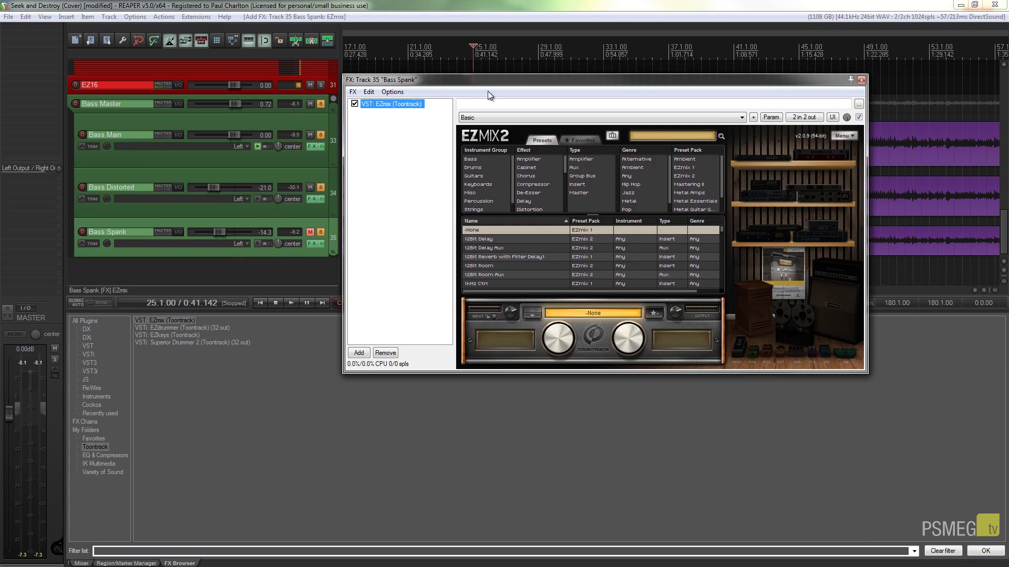
Load the favourite EZmix preset "Fredrik - Clean Bass" on Bass Spank and move the effects window clear of the tracks.
{"action": "left_click_drag", "start_coordinate": [480, 83], "coordinate": [545, 176]}
{"action": "left_click", "coordinate": [643, 234]}
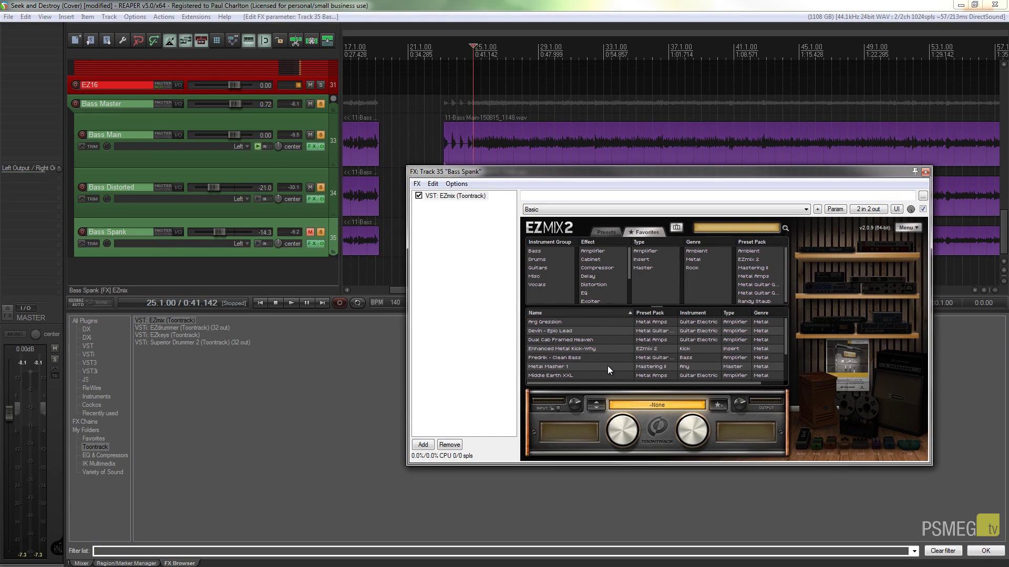
{"action": "left_click", "coordinate": [580, 359]}
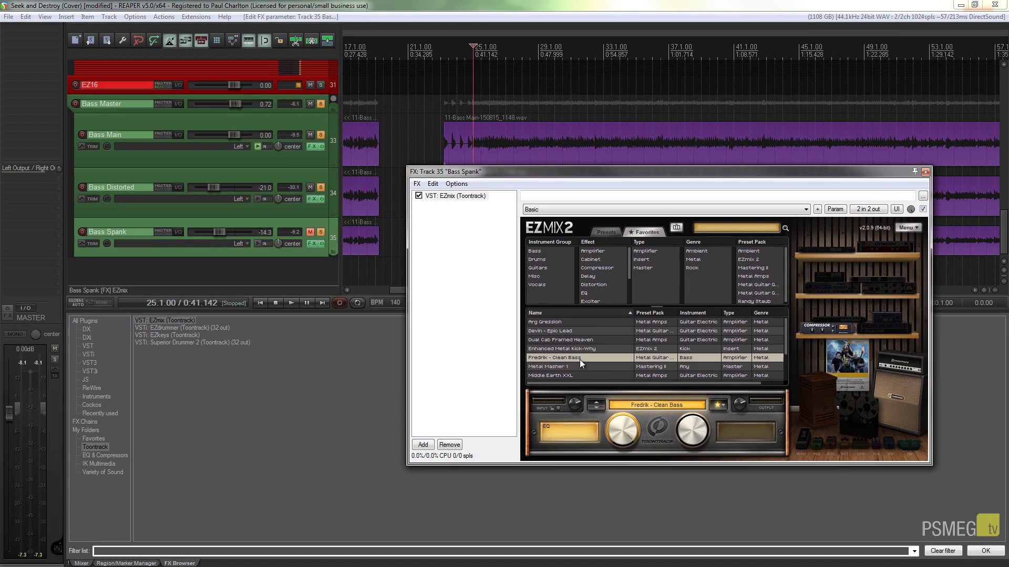
{"action": "left_click_drag", "start_coordinate": [730, 176], "coordinate": [767, 285]}
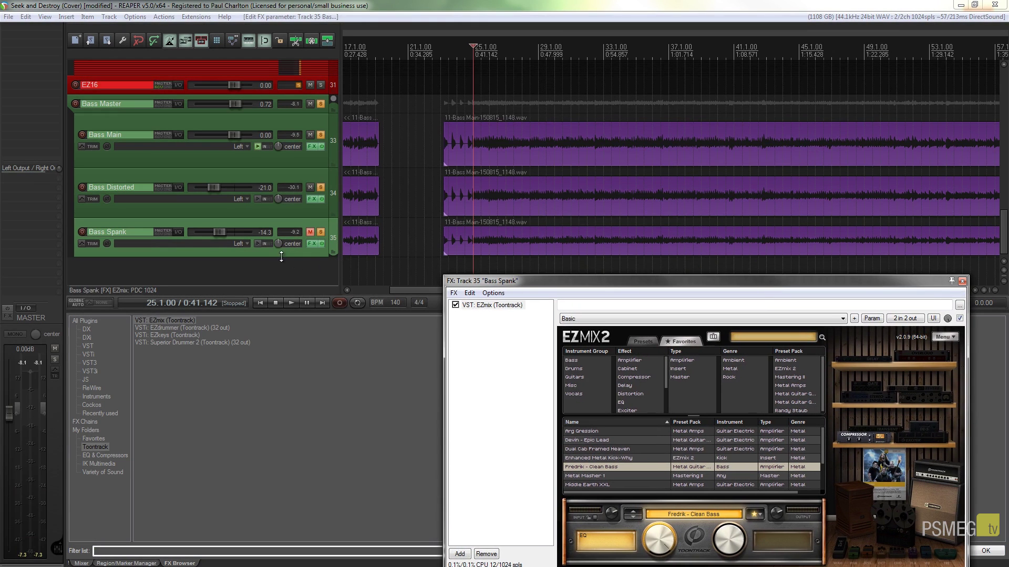
Play the soloed bass tracks from bar 25 and toggle the Bass Spank solo off and on to hear its preset's effect.
{"action": "key", "text": "space"}
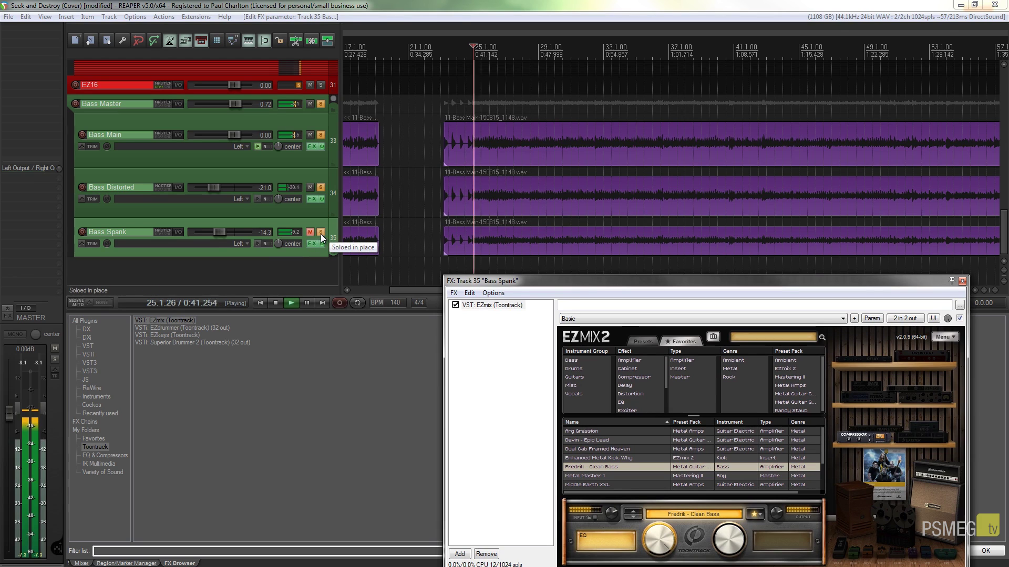
{"action": "left_click", "coordinate": [321, 233]}
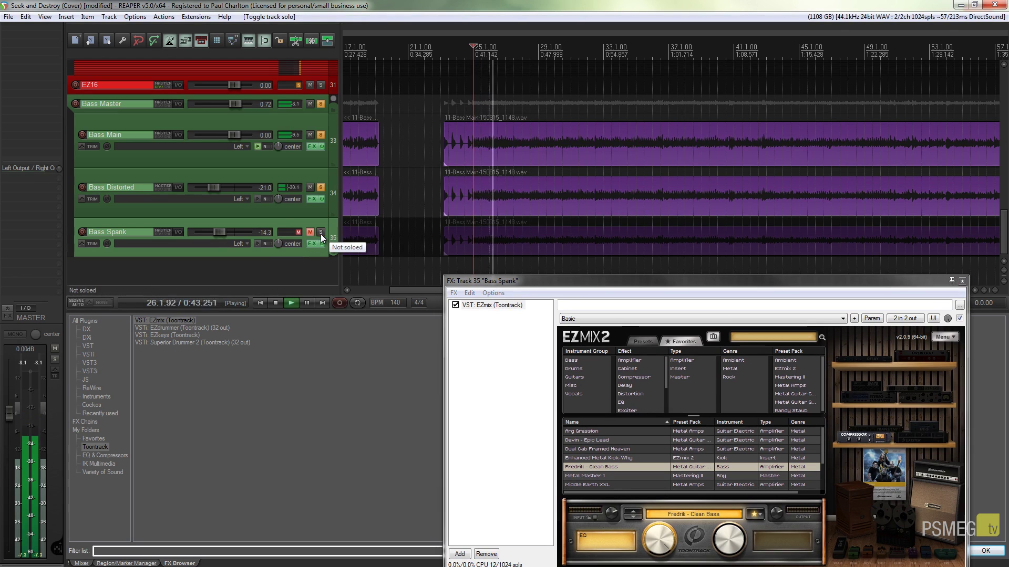
{"action": "left_click", "coordinate": [321, 233]}
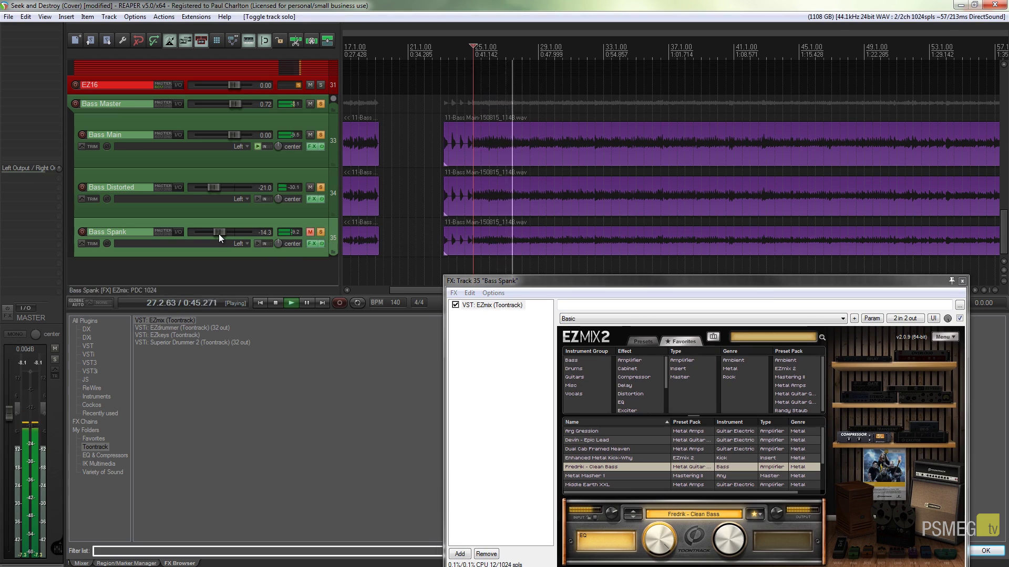
Lower the Bass Spank volume to -21.0 dB during playback and unsolo the track to compare.
{"action": "scroll", "coordinate": [218, 232], "scroll_direction": "down", "scroll_amount": 5}
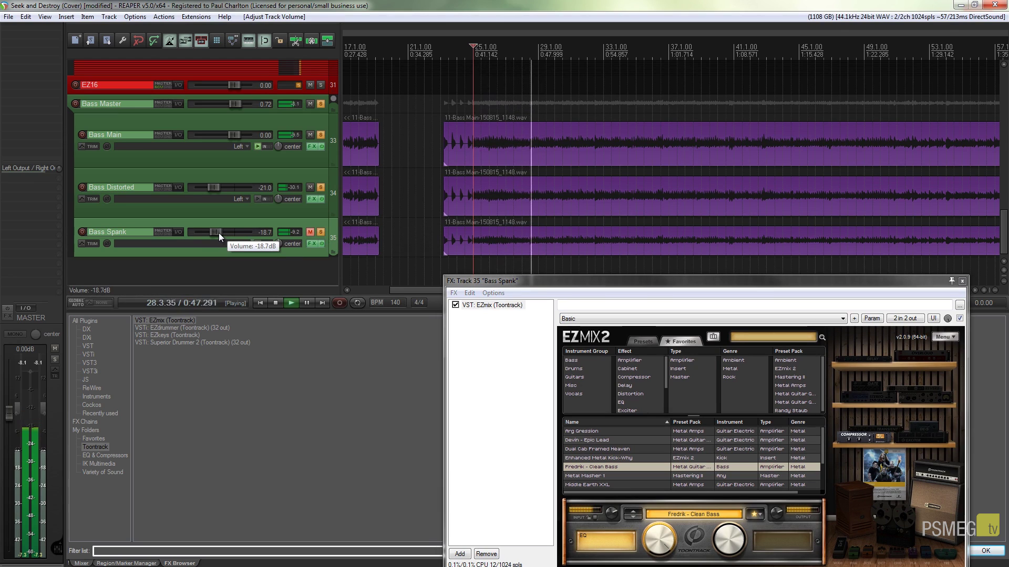
{"action": "scroll", "coordinate": [219, 232], "scroll_direction": "down", "scroll_amount": 1}
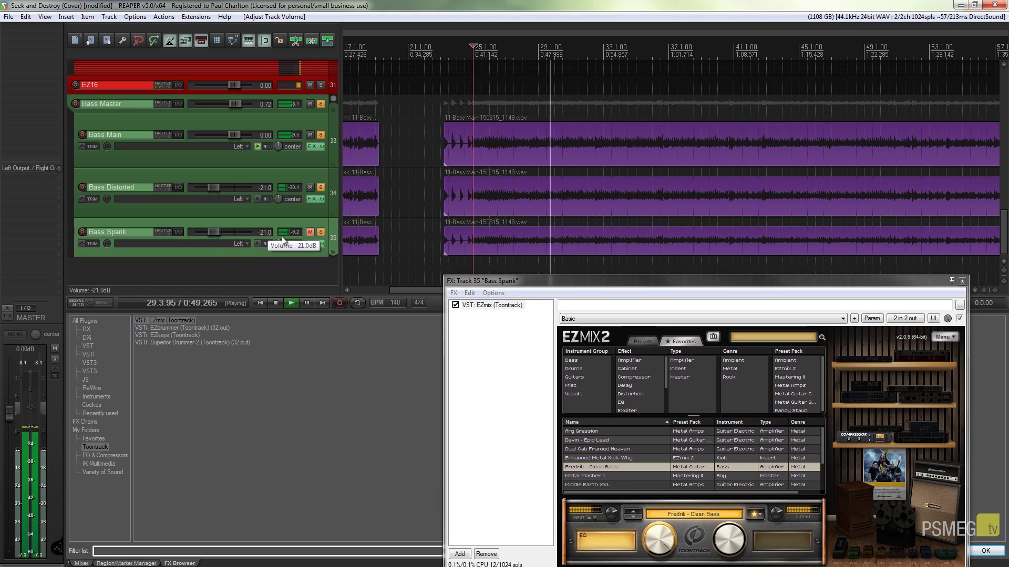
{"action": "left_click", "coordinate": [320, 233]}
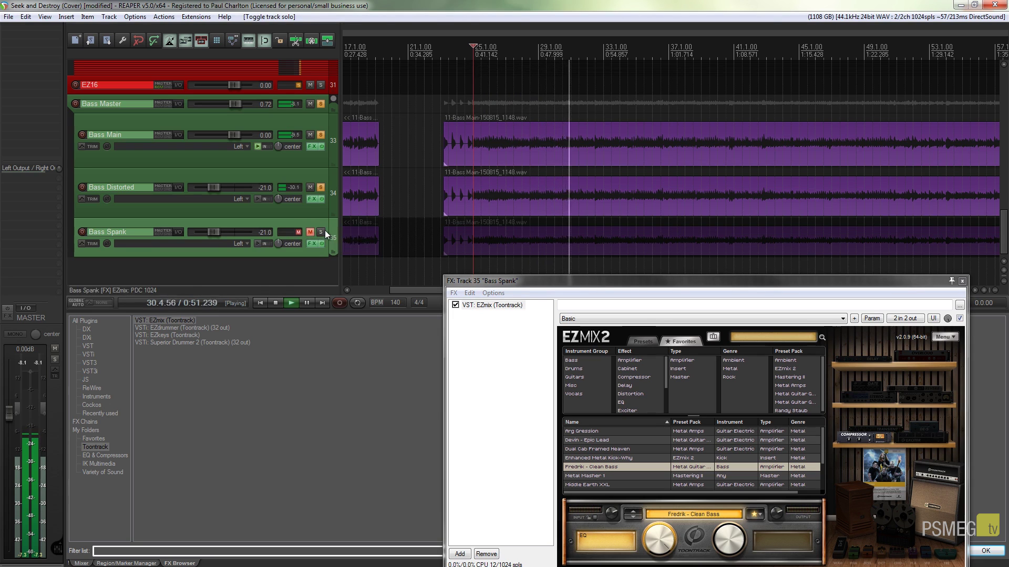
Set the Bass Spank volume to -18.7 dB, stop playback and close the track's effects window.
{"action": "scroll", "coordinate": [218, 234], "scroll_direction": "up", "scroll_amount": 2}
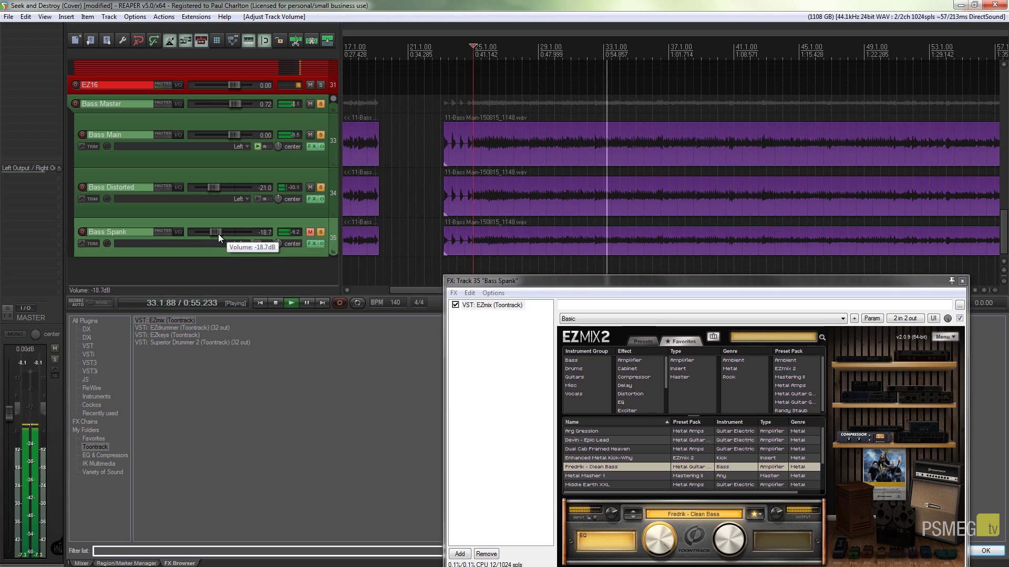
{"action": "key", "text": "space"}
{"action": "left_click_drag", "start_coordinate": [574, 280], "coordinate": [507, 158]}
{"action": "left_click", "coordinate": [855, 152]}
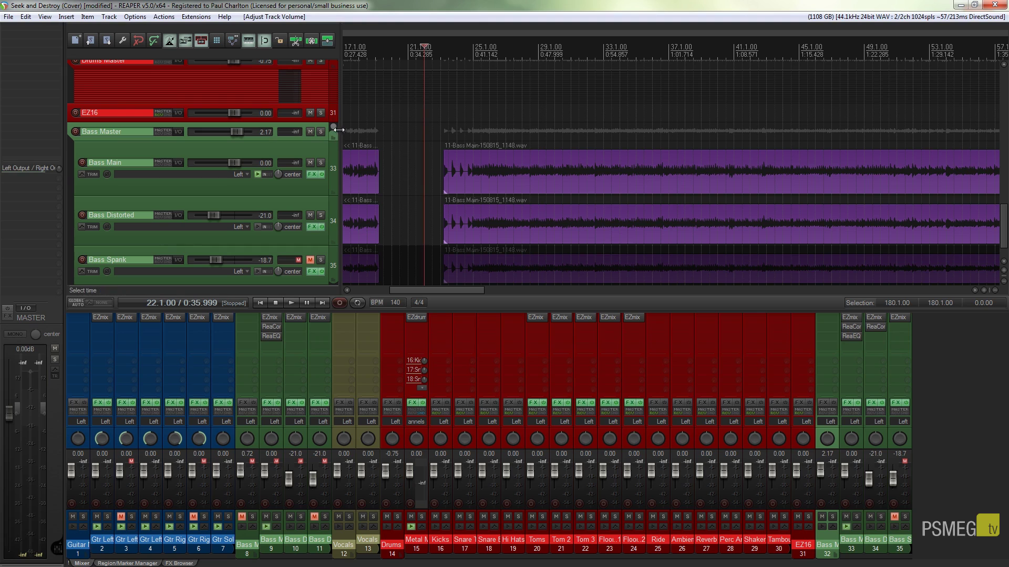
Unmute the Bass Spank track and play the full mix from bar 22.
{"action": "left_click", "coordinate": [308, 260]}
{"action": "scroll", "coordinate": [310, 263], "scroll_direction": "down", "scroll_amount": 2}
{"action": "mouse_move", "coordinate": [1005, 235]}
{"action": "left_mouse_down"}
{"action": "mouse_move", "coordinate": [1005, 112]}
{"action": "mouse_move", "coordinate": [1005, 230]}
{"action": "left_mouse_up"}
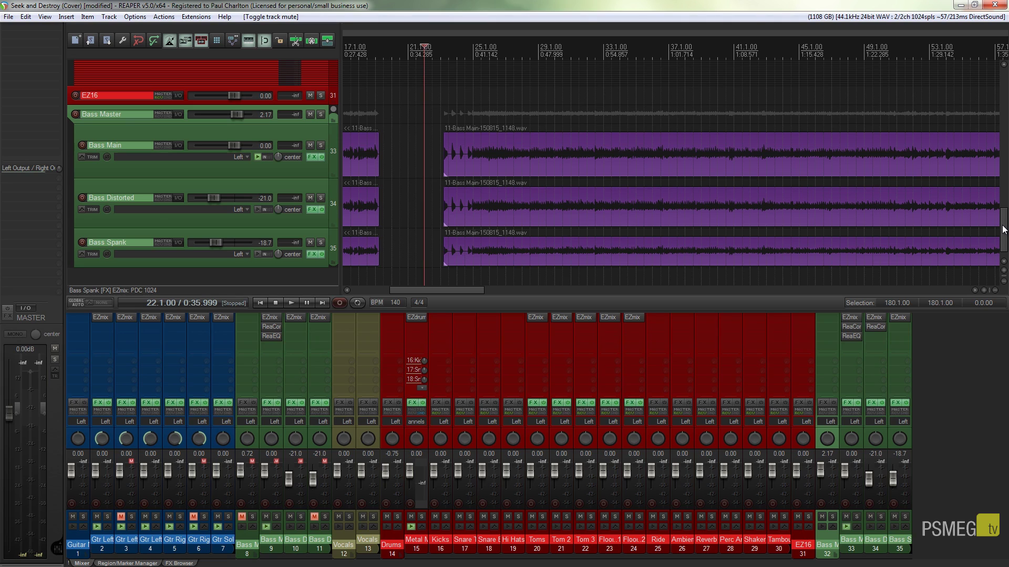
{"action": "key", "text": "space"}
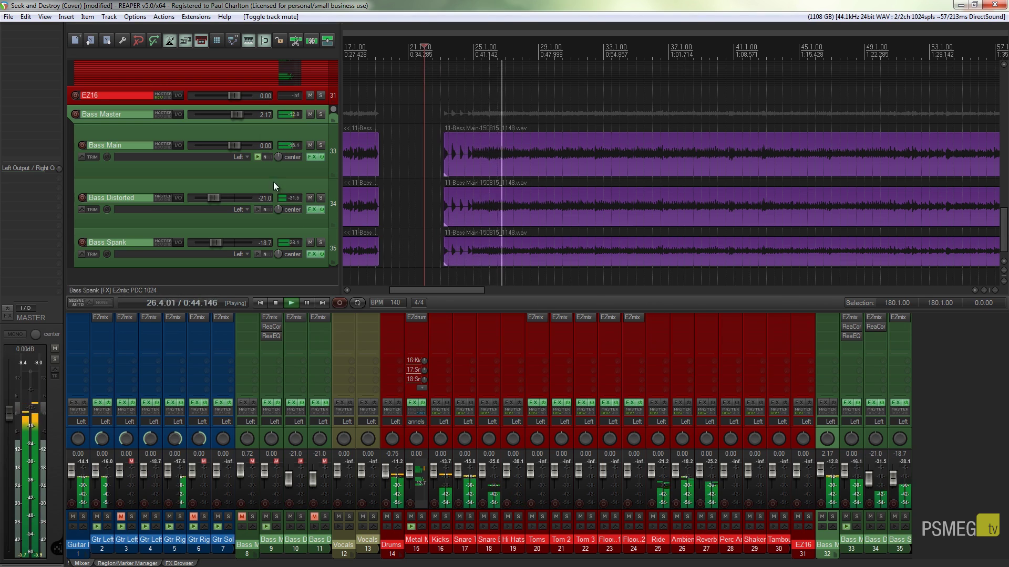
Lower the Bass Master volume to -0.75 dB while the full mix plays.
{"action": "mouse_move", "coordinate": [235, 115]}
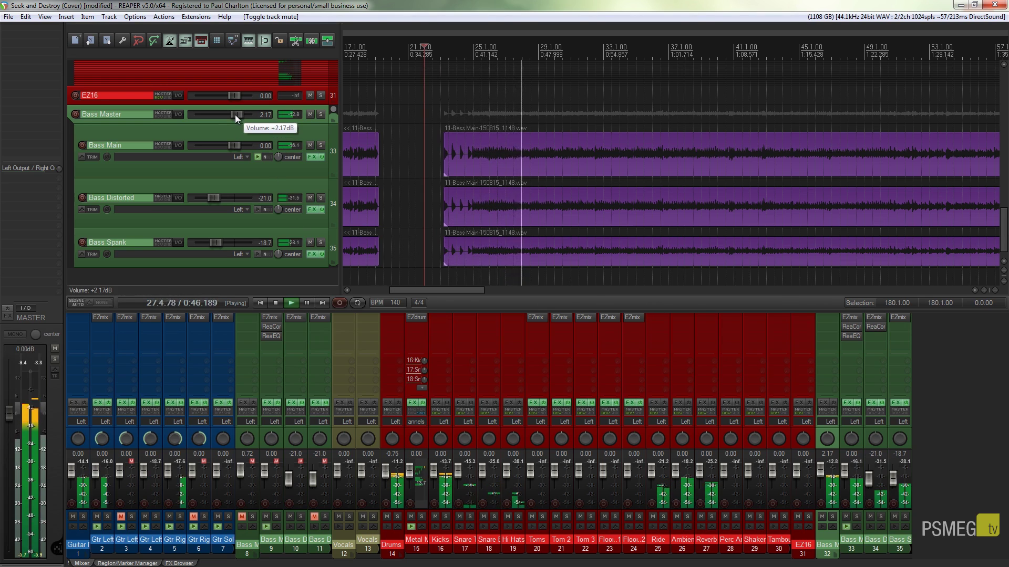
{"action": "scroll", "coordinate": [234, 114], "scroll_direction": "down", "scroll_amount": 3}
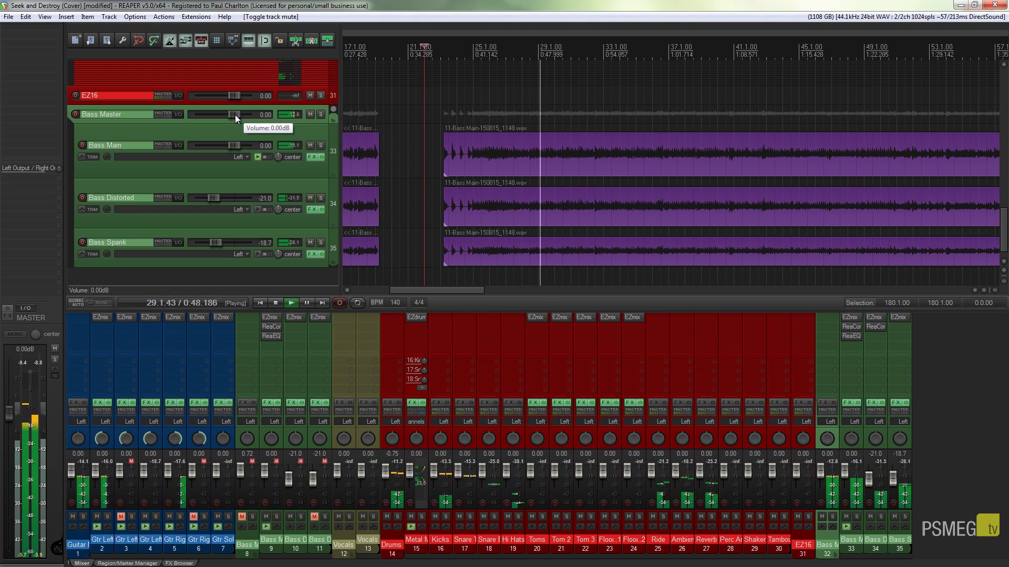
{"action": "scroll", "coordinate": [235, 114], "scroll_direction": "down", "scroll_amount": 3}
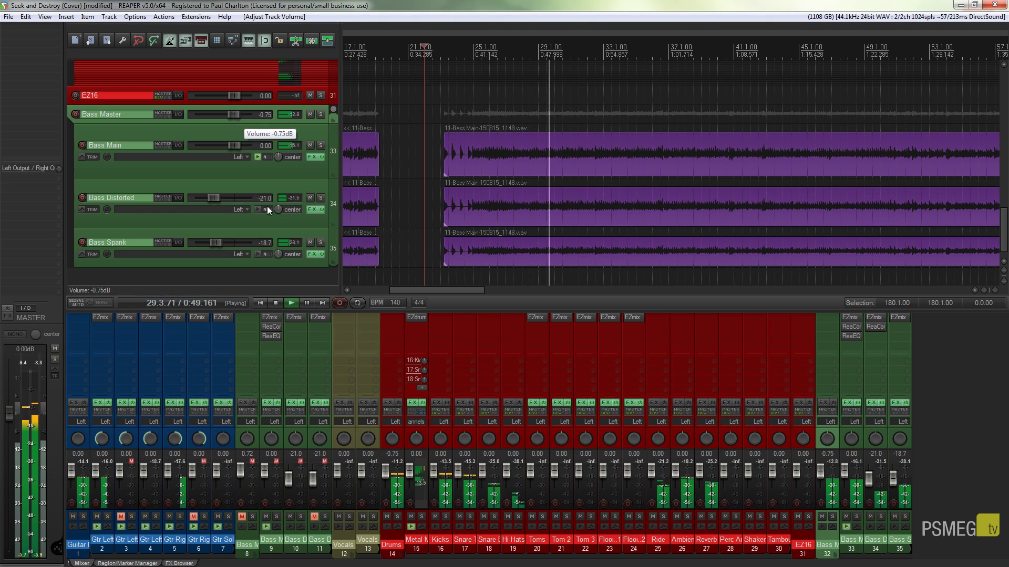
Mute Bass Spank and Bass Distorted during playback, and unmute them one after the other to compare the layers in the mix.
{"action": "left_click", "coordinate": [310, 243]}
{"action": "left_click", "coordinate": [310, 198]}
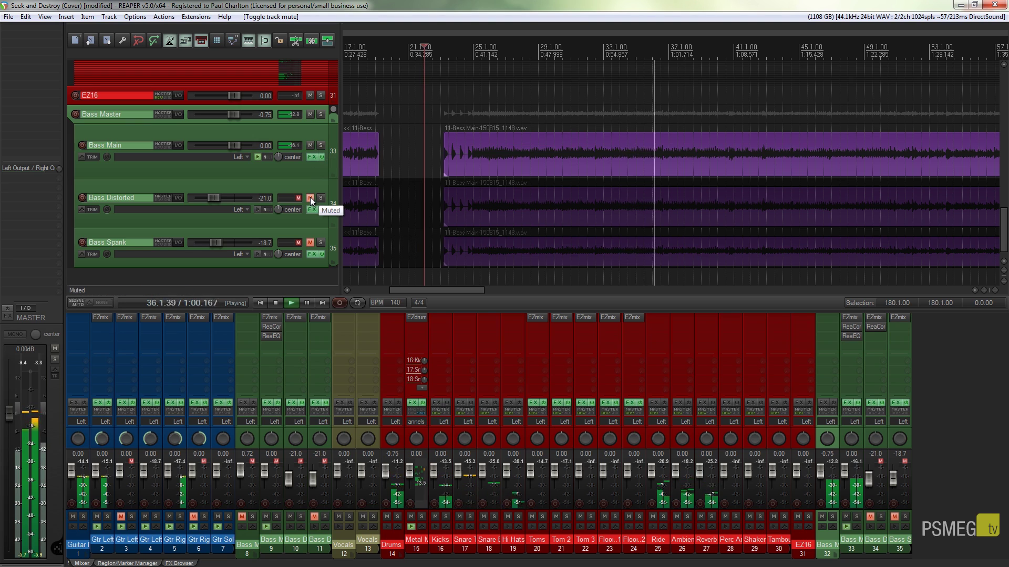
{"action": "left_click", "coordinate": [310, 198]}
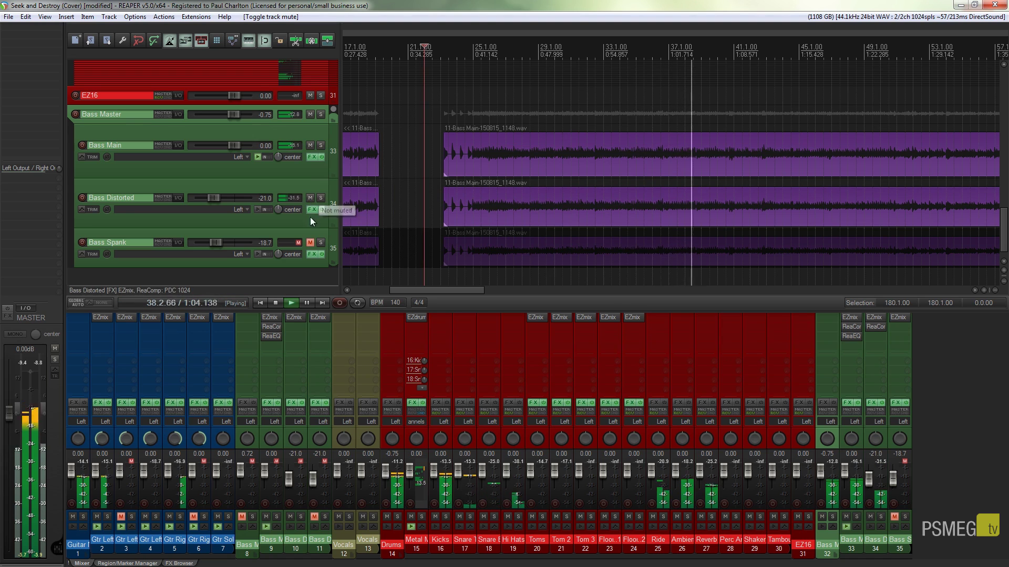
{"action": "left_click", "coordinate": [310, 242]}
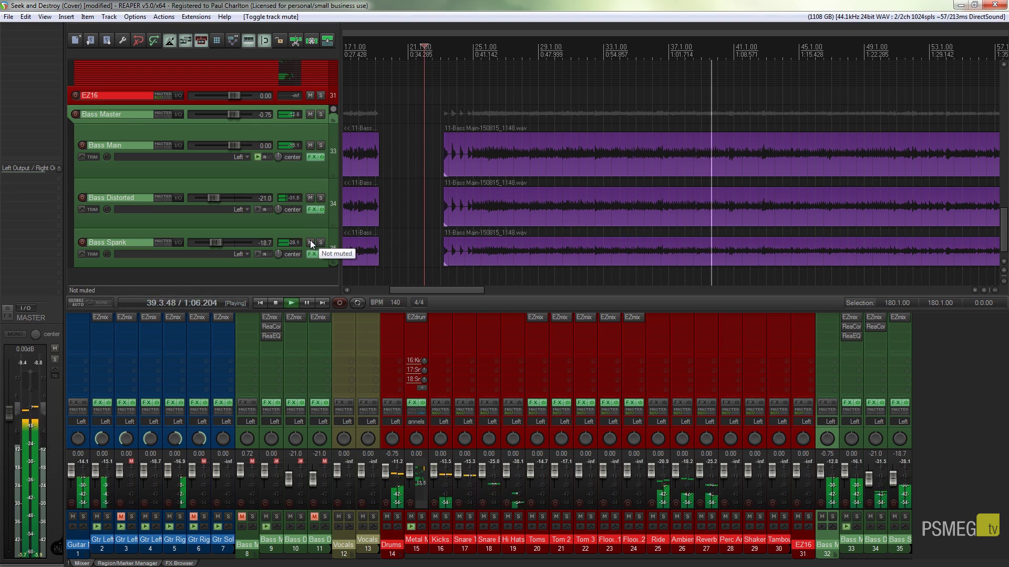